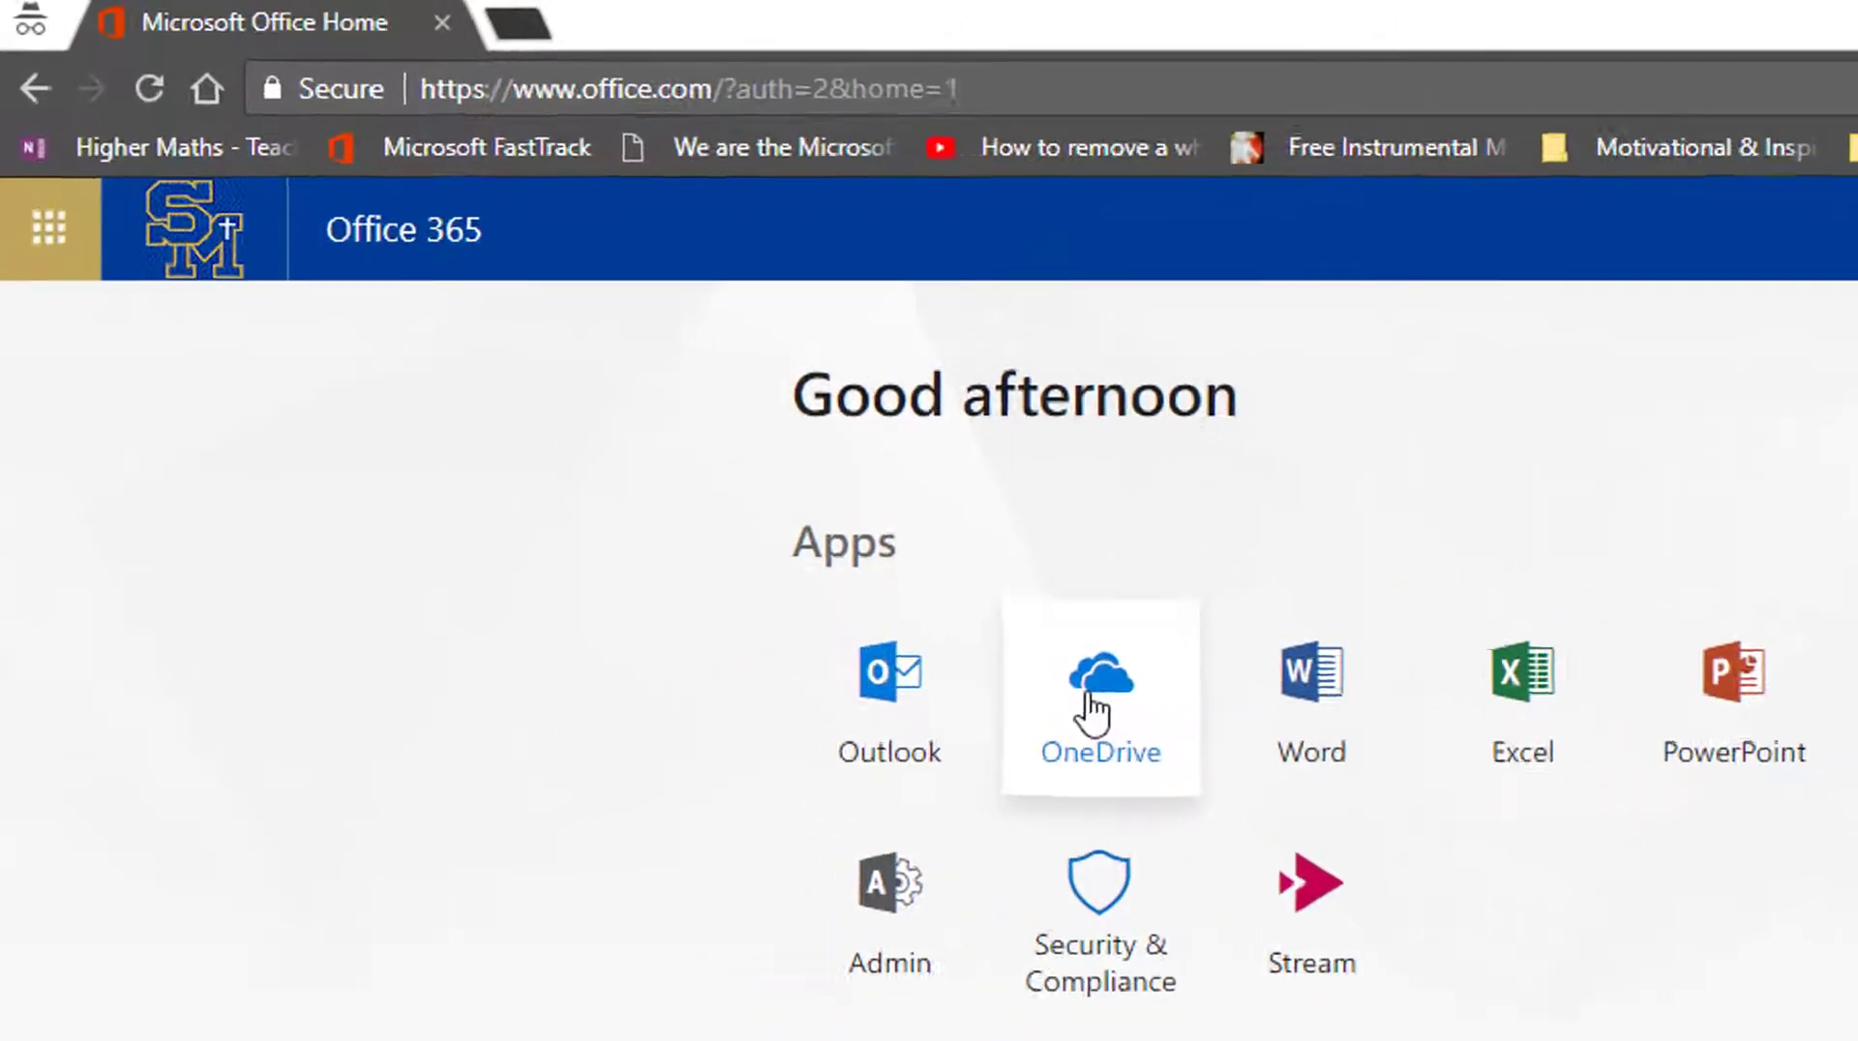
- Open OneDrive from the Office 365 home page and go to the Class Notebooks folder
left_click(935, 608)
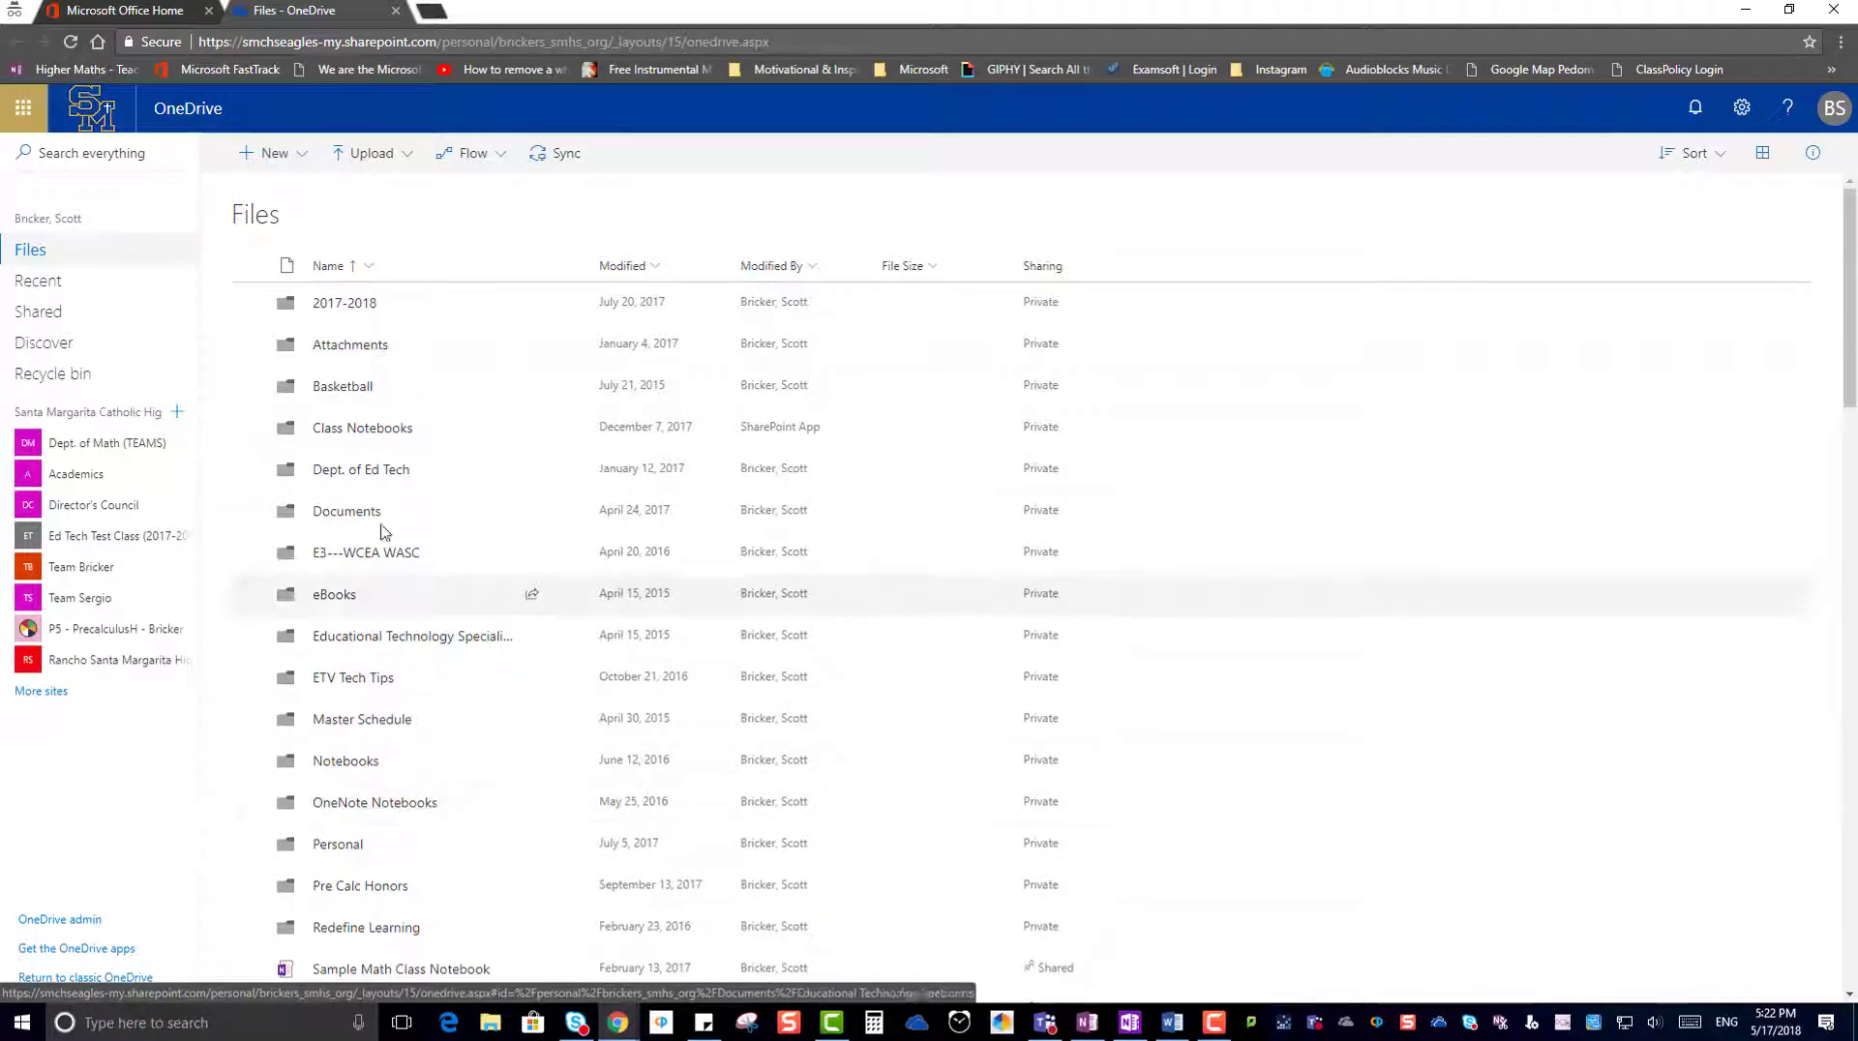
left_click(369, 438)
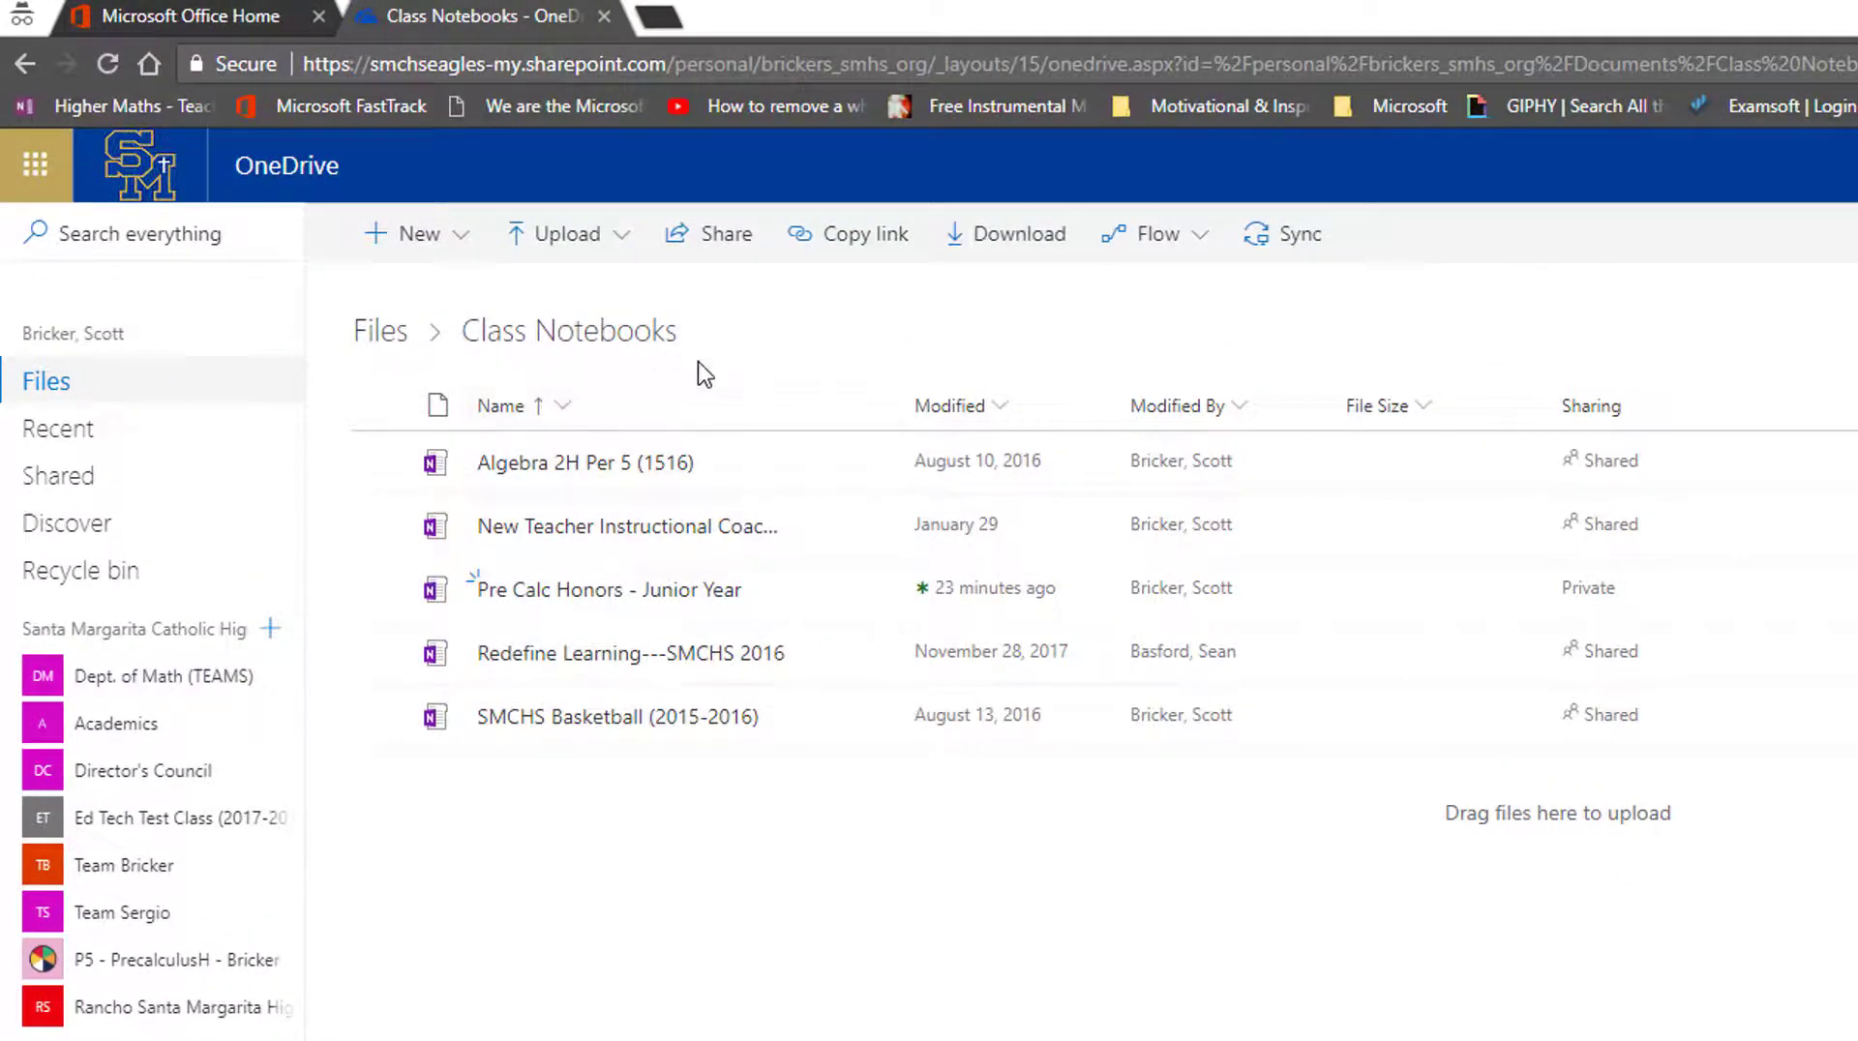
left_click(462, 248)
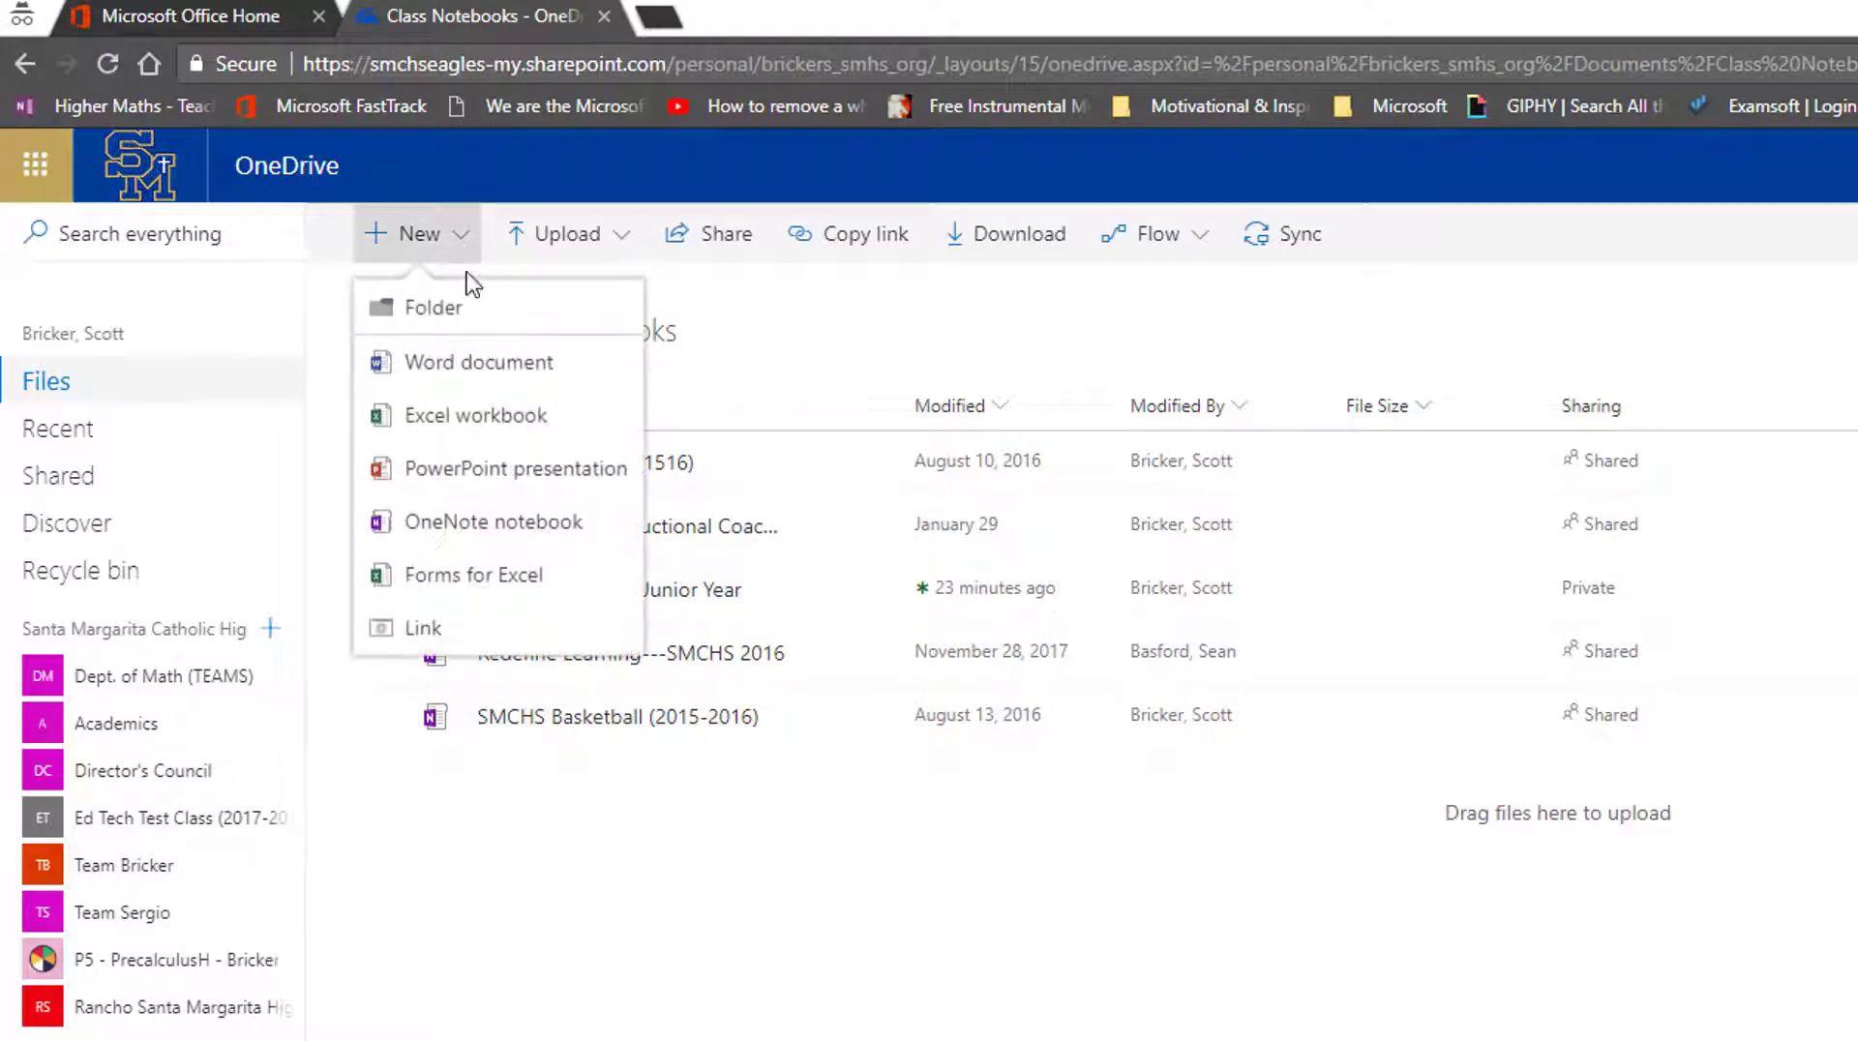
left_click(494, 524)
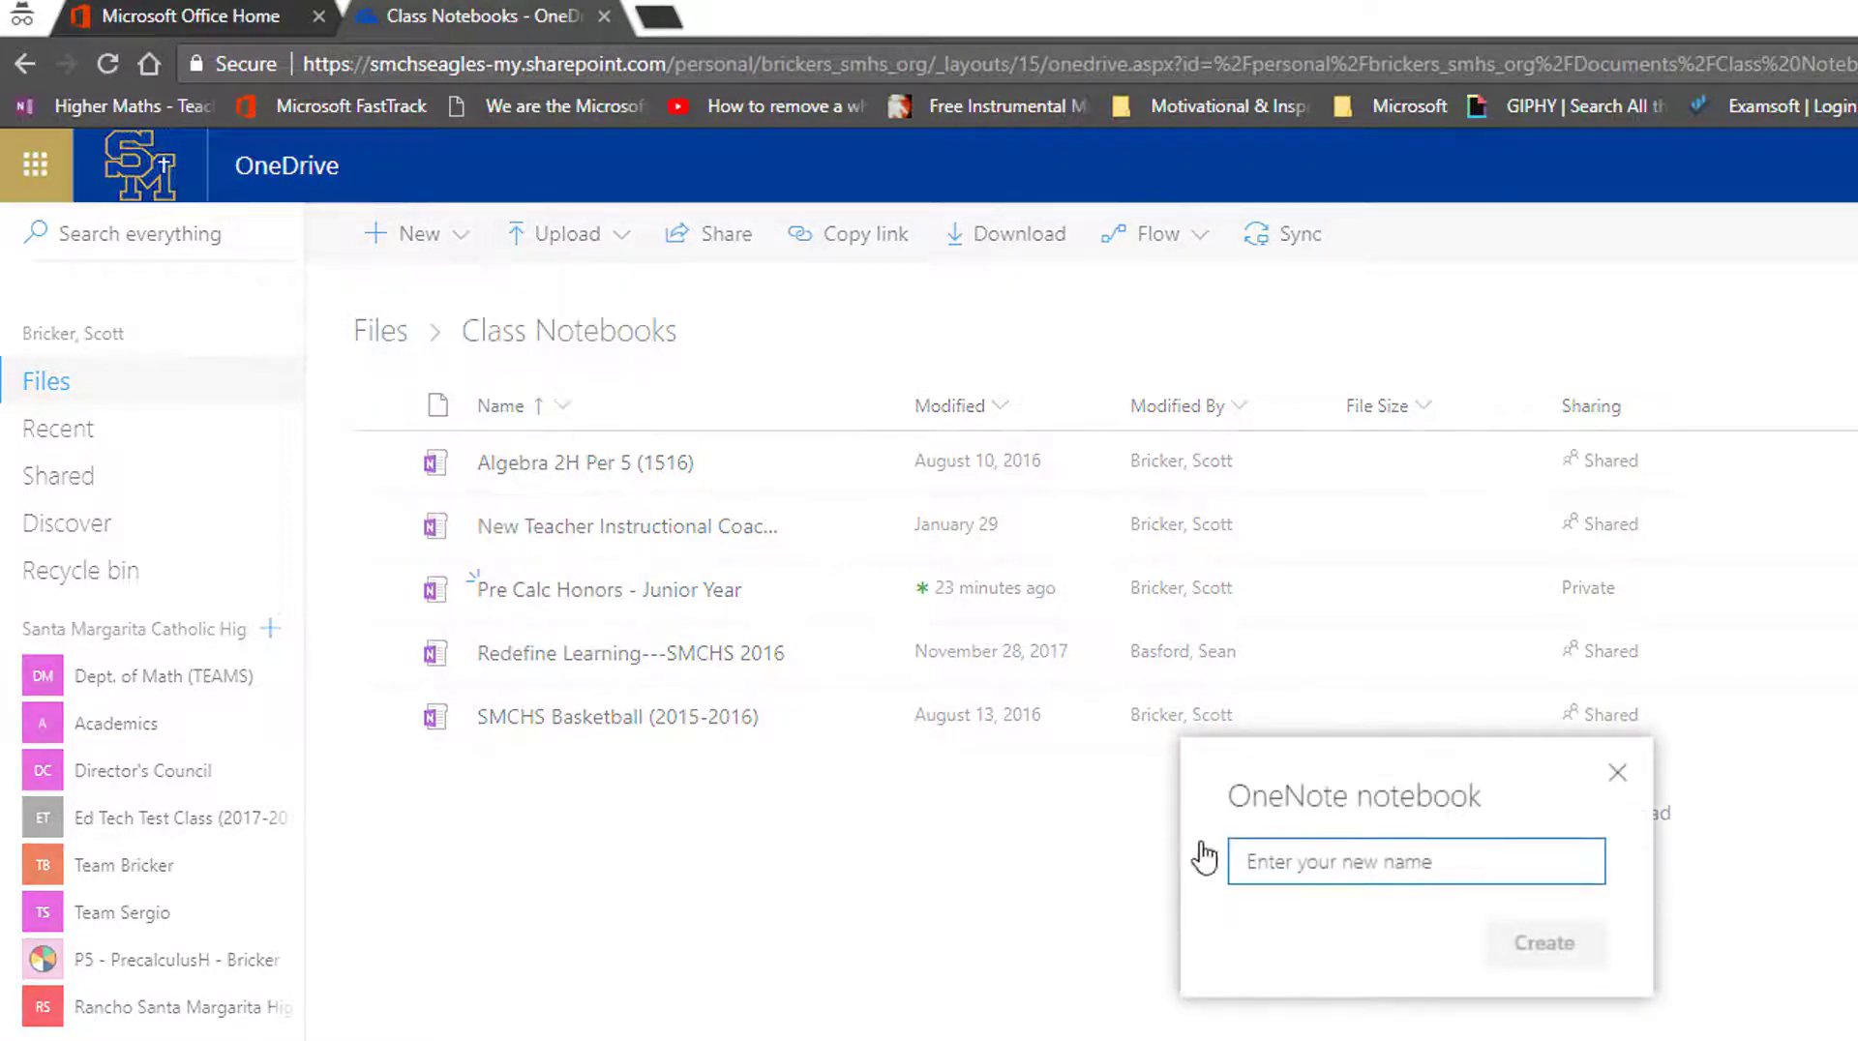
type("B")
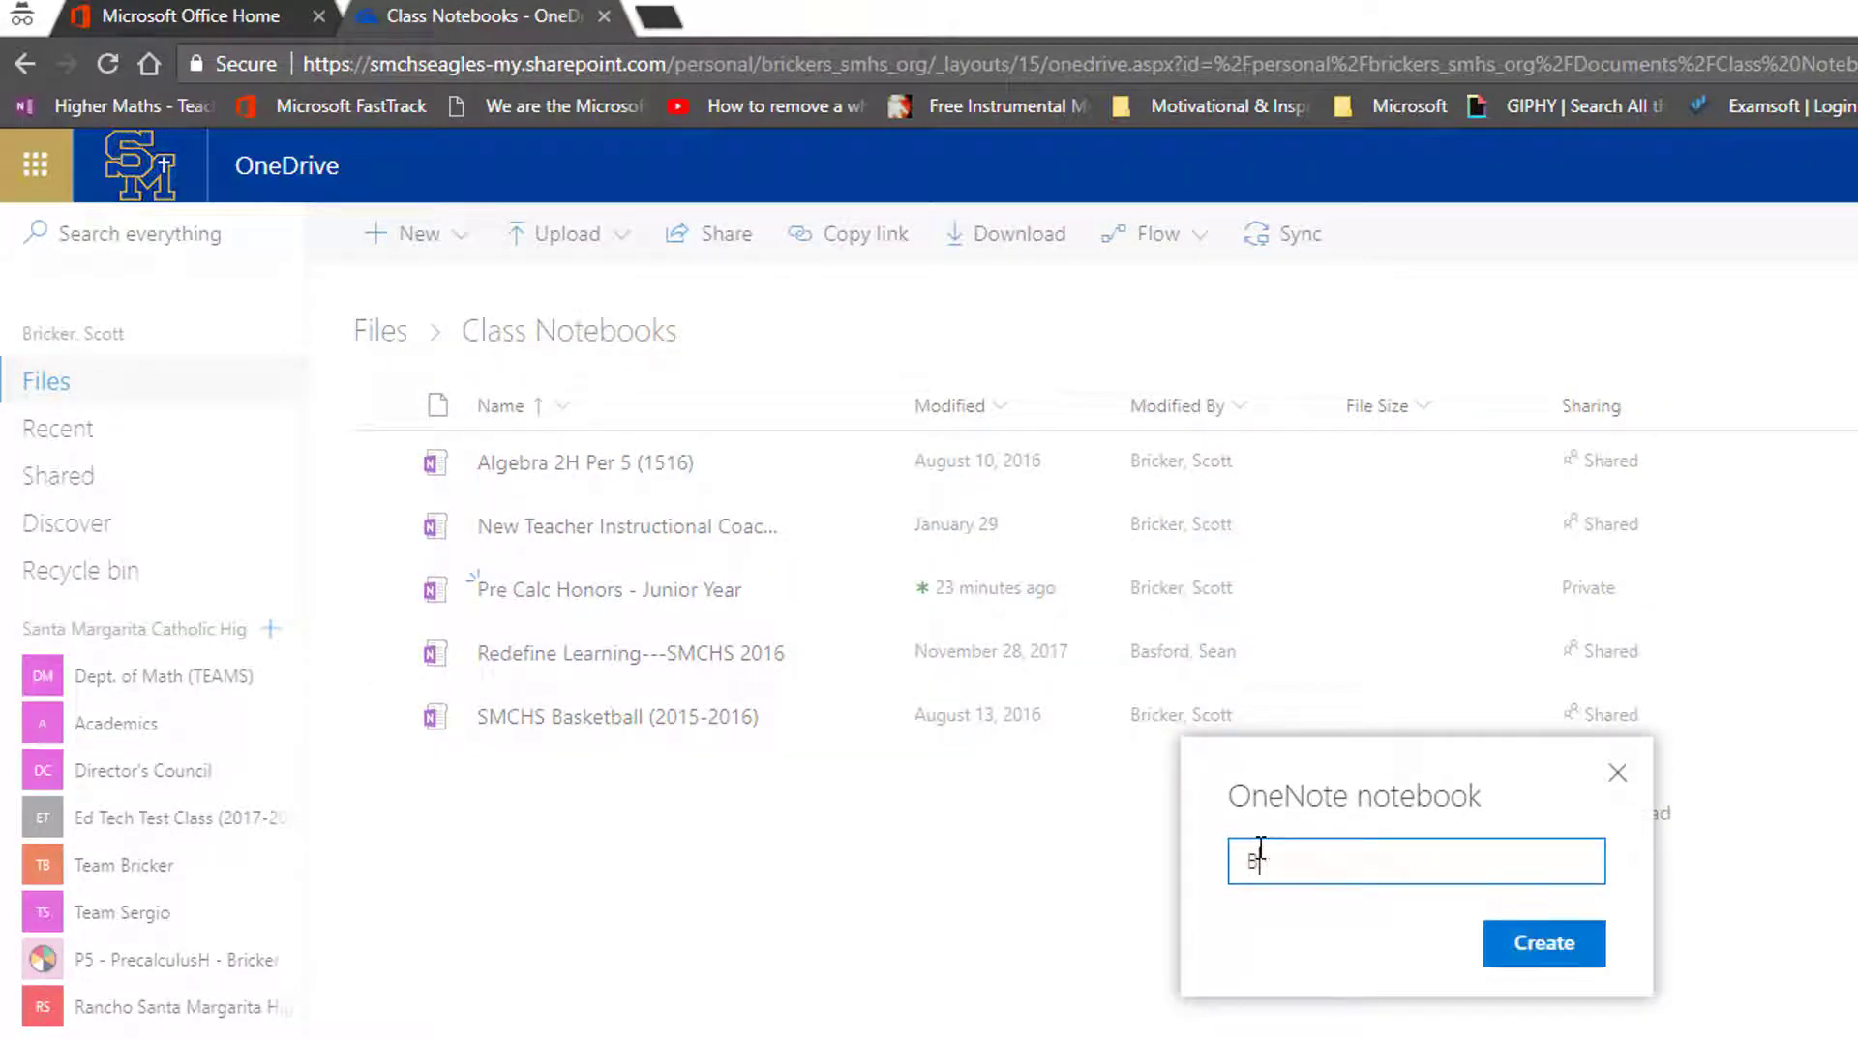
type("rology Honoro")
key("BackSpace")
type("s - 2017-2018")
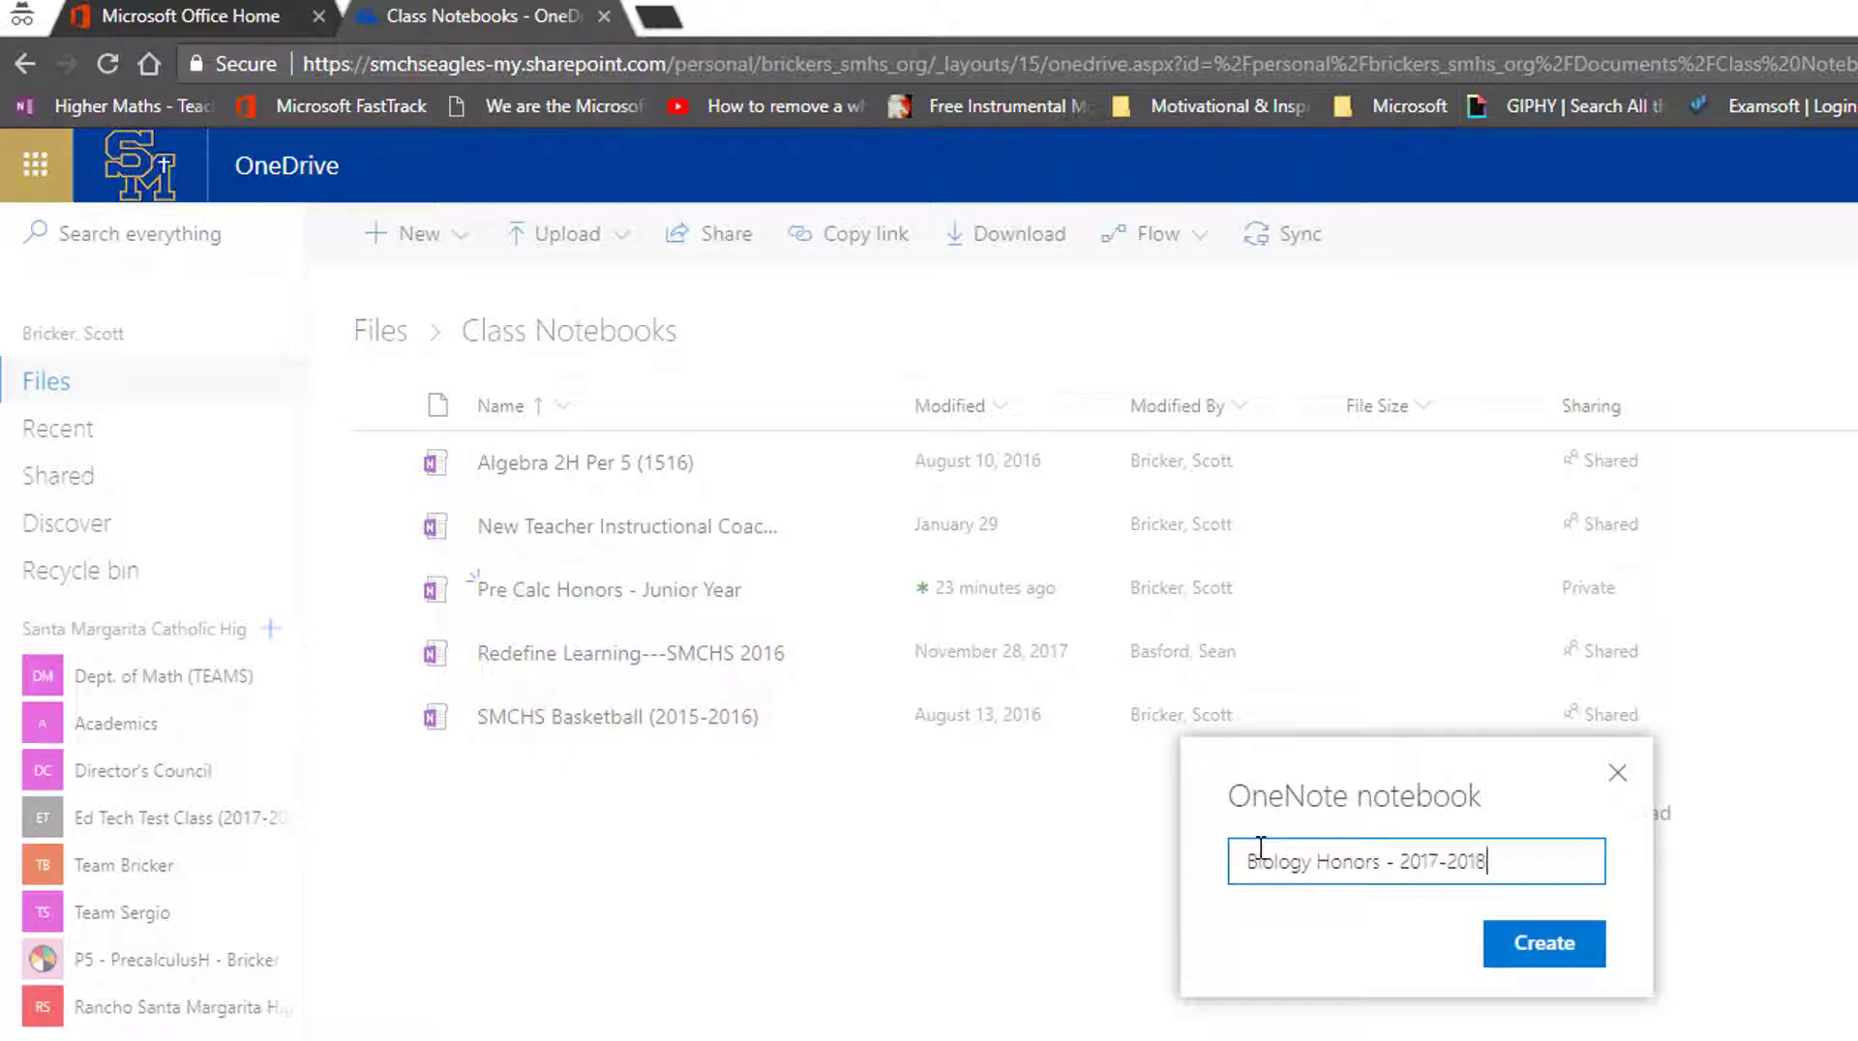
key("BackSpace")
key("BackSpace")
key("BackSpace")
key("BackSpace")
key("BackSpace")
key("BackSpace")
key("BackSpace")
key("BackSpace")
key("BackSpace")
type("Soph Year")
left_click(1618, 774)
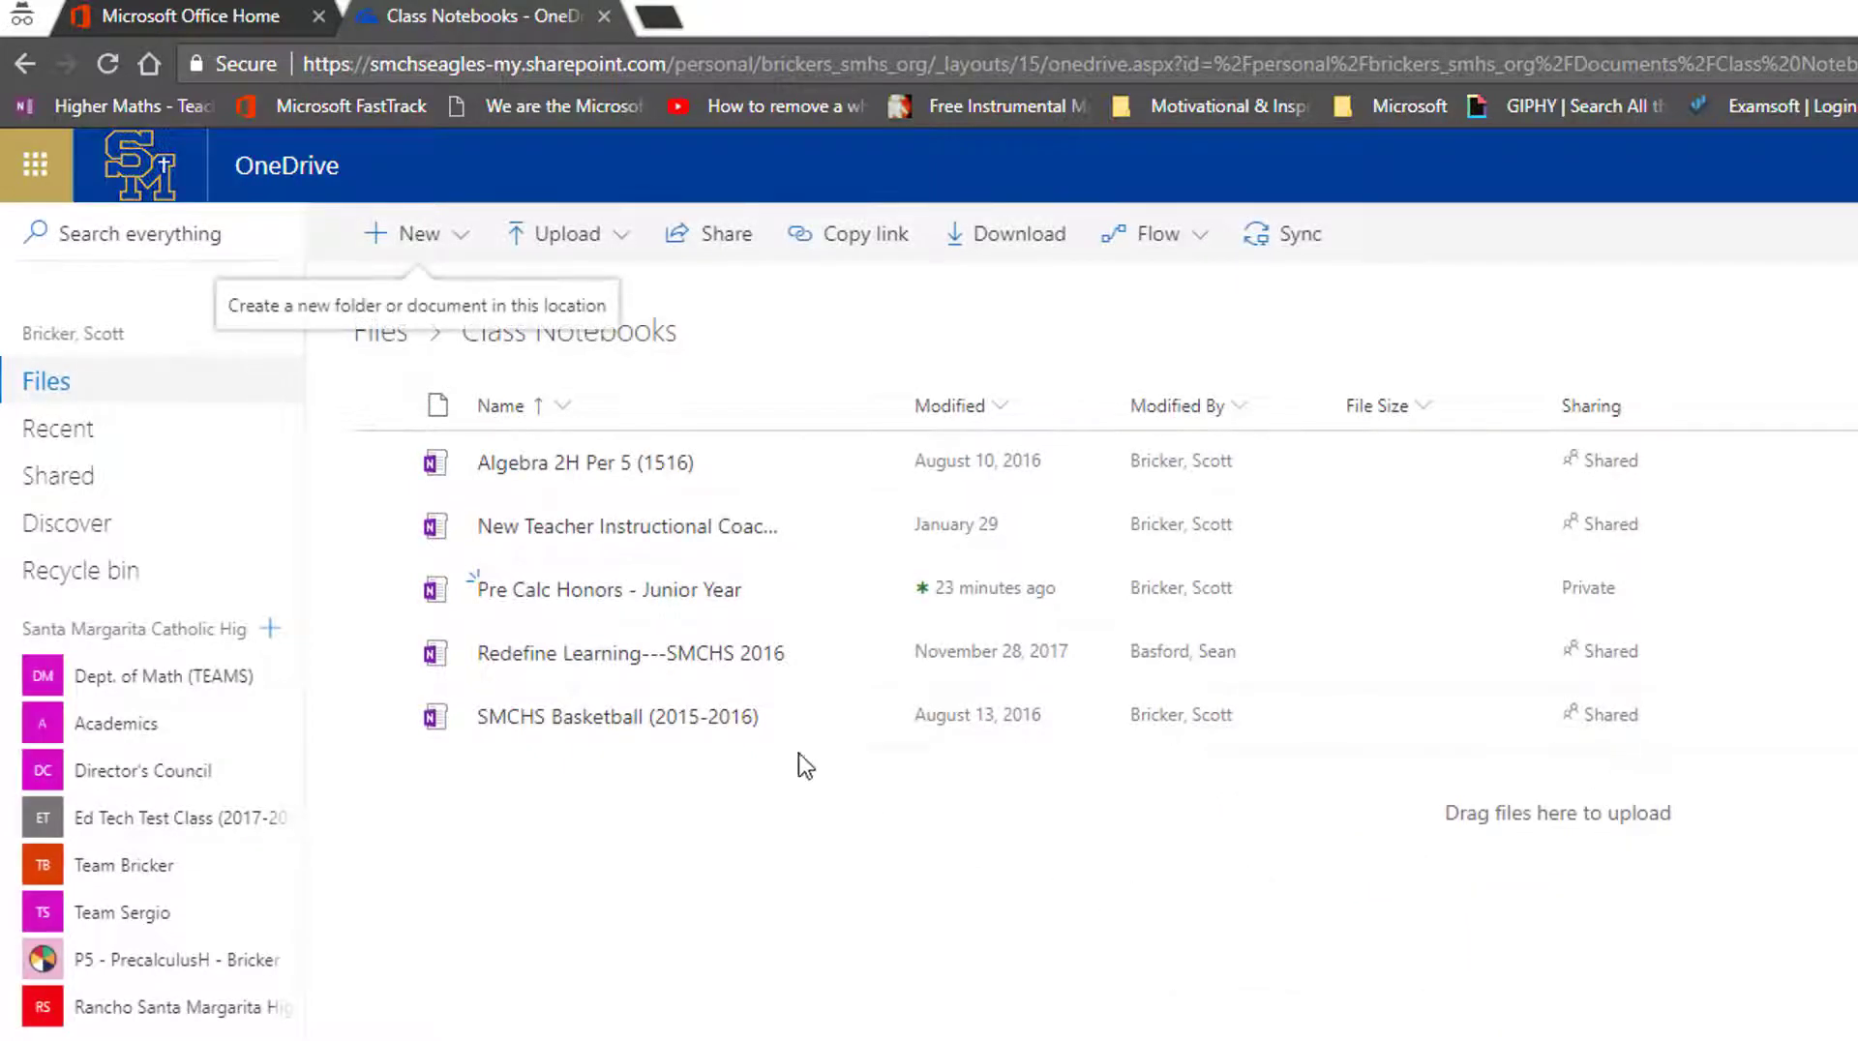
- Open the Pre Calc Honors - Junior Year notebook and switch to it in the desktop OneNote app
mouse_move(668, 598)
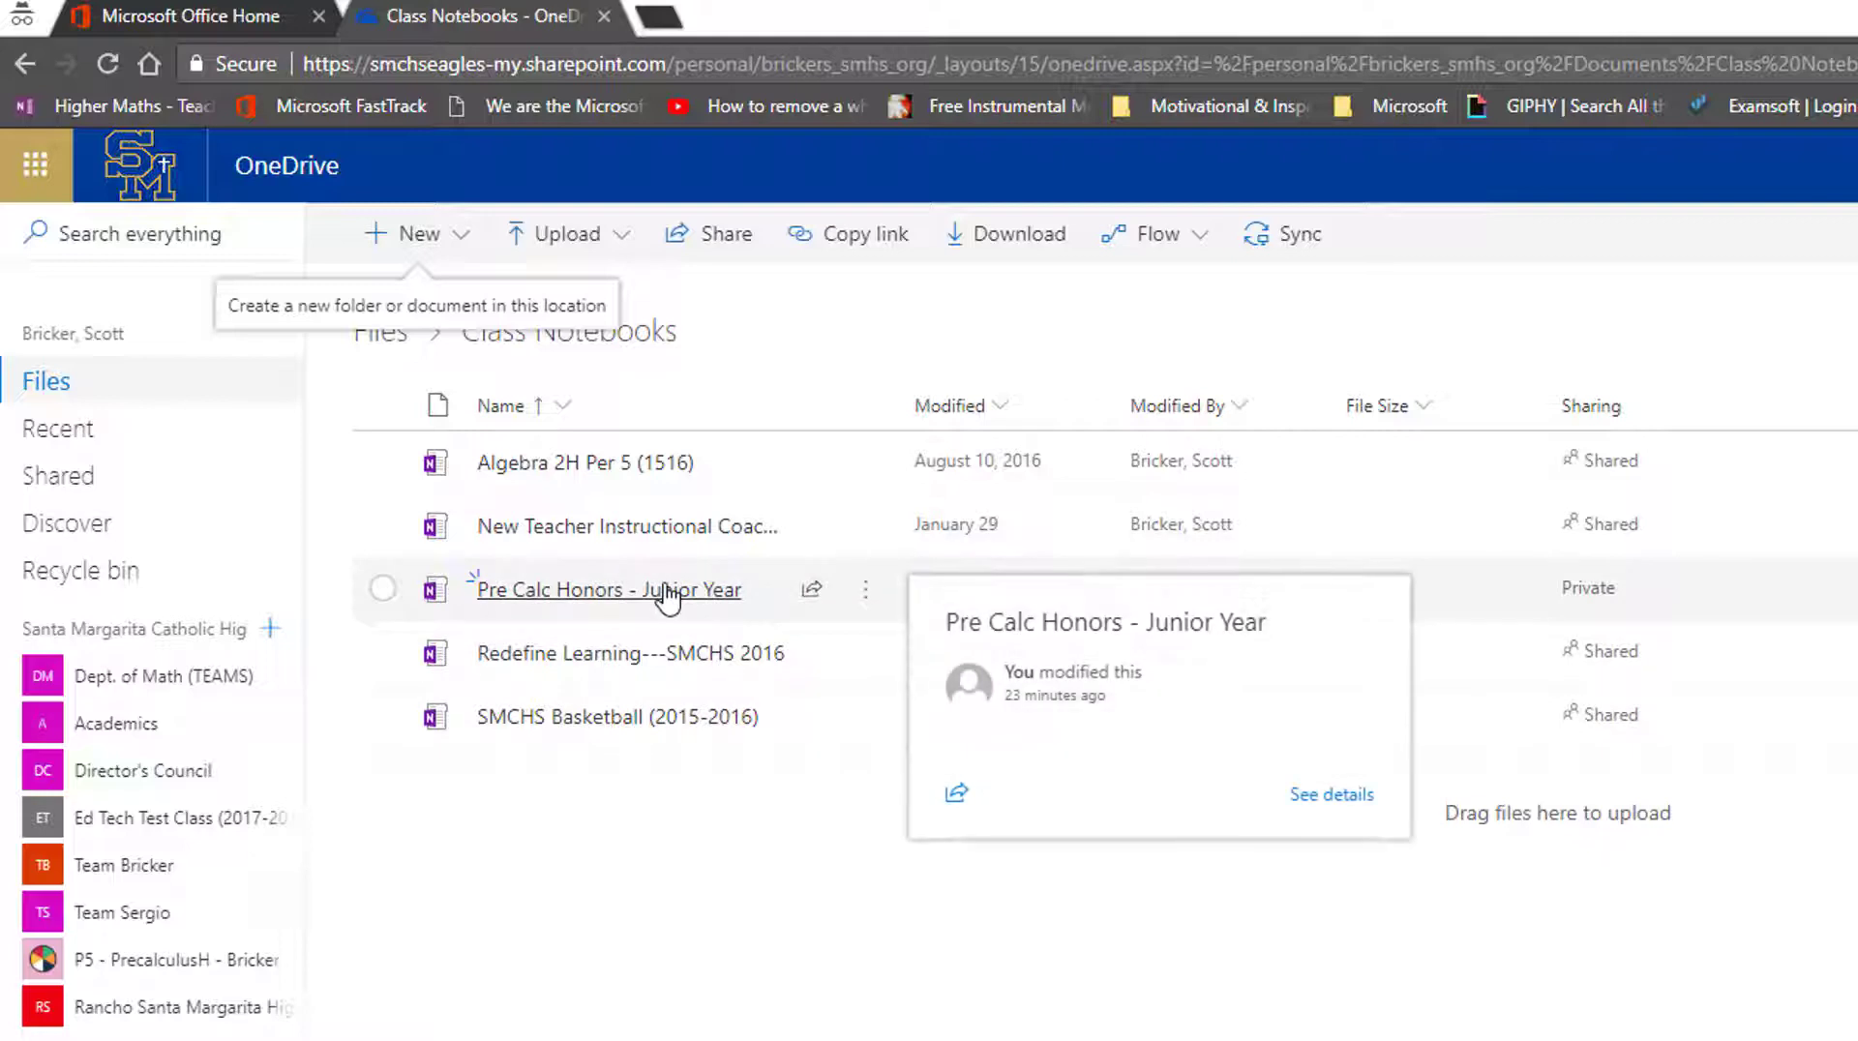
left_click(587, 596)
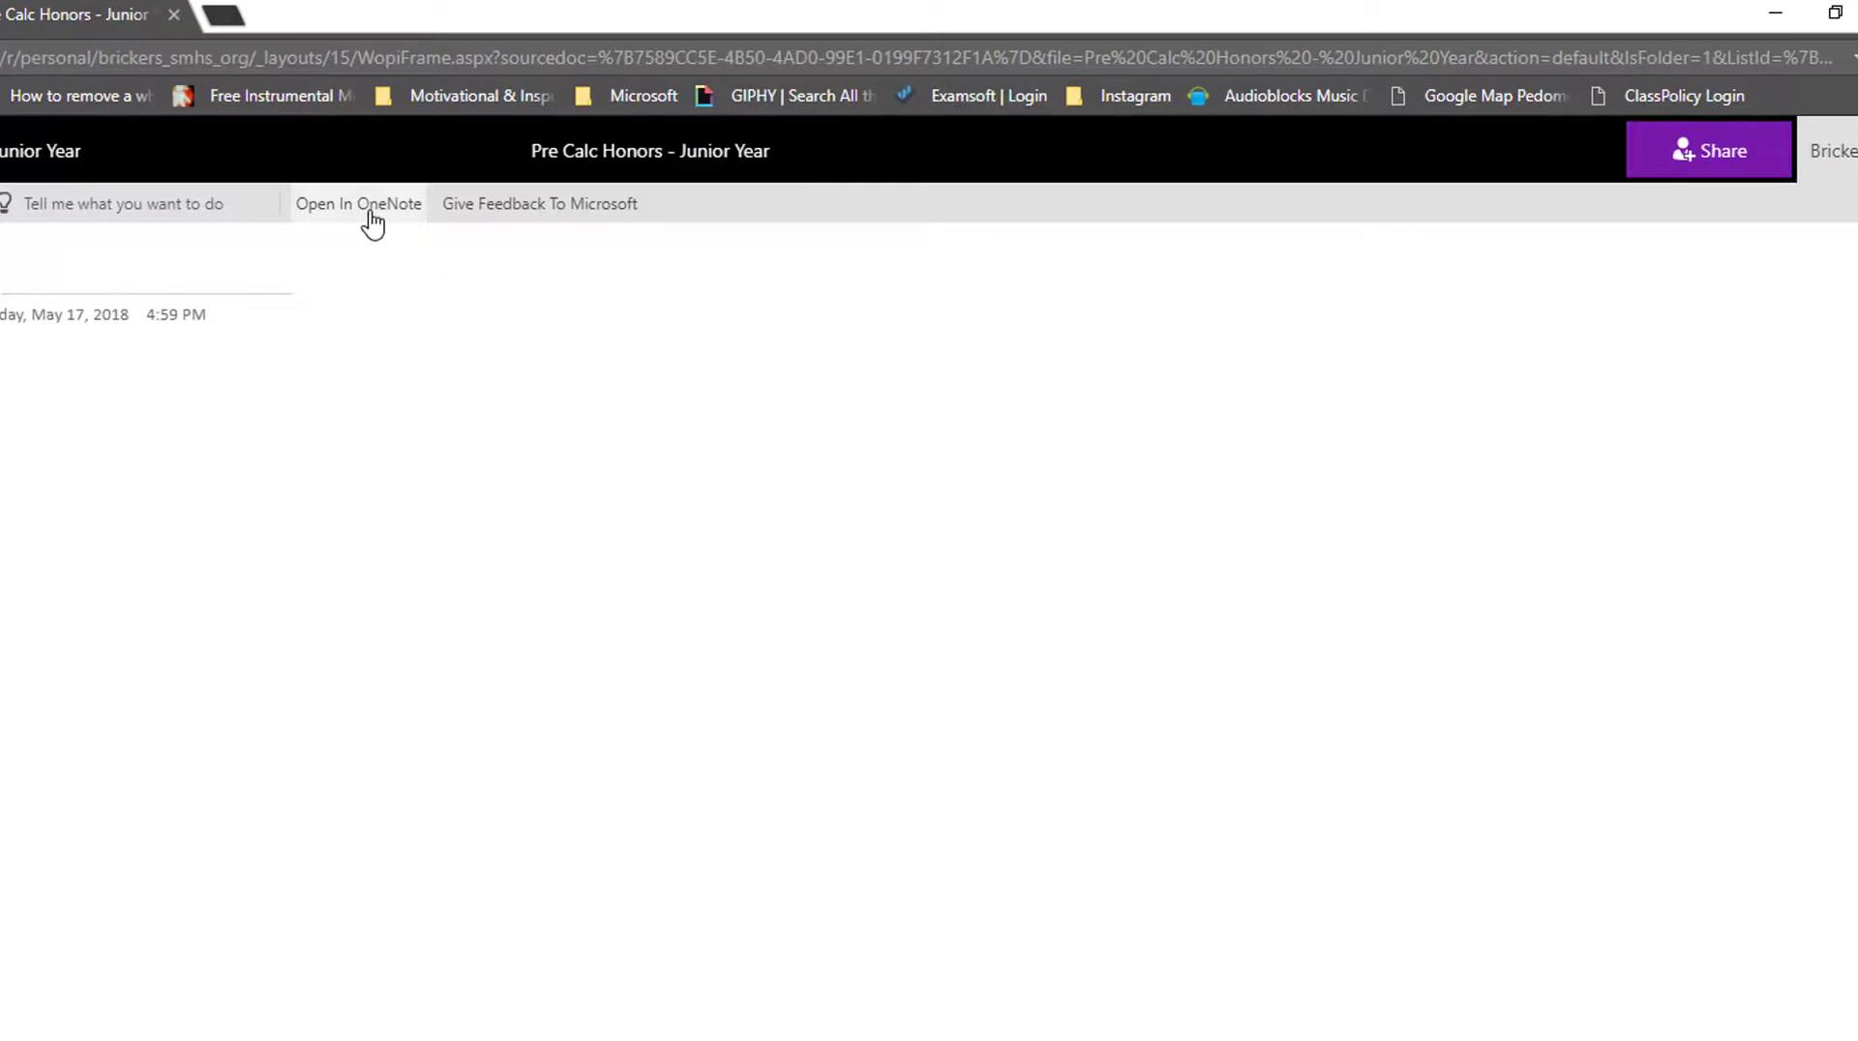
left_click(371, 211)
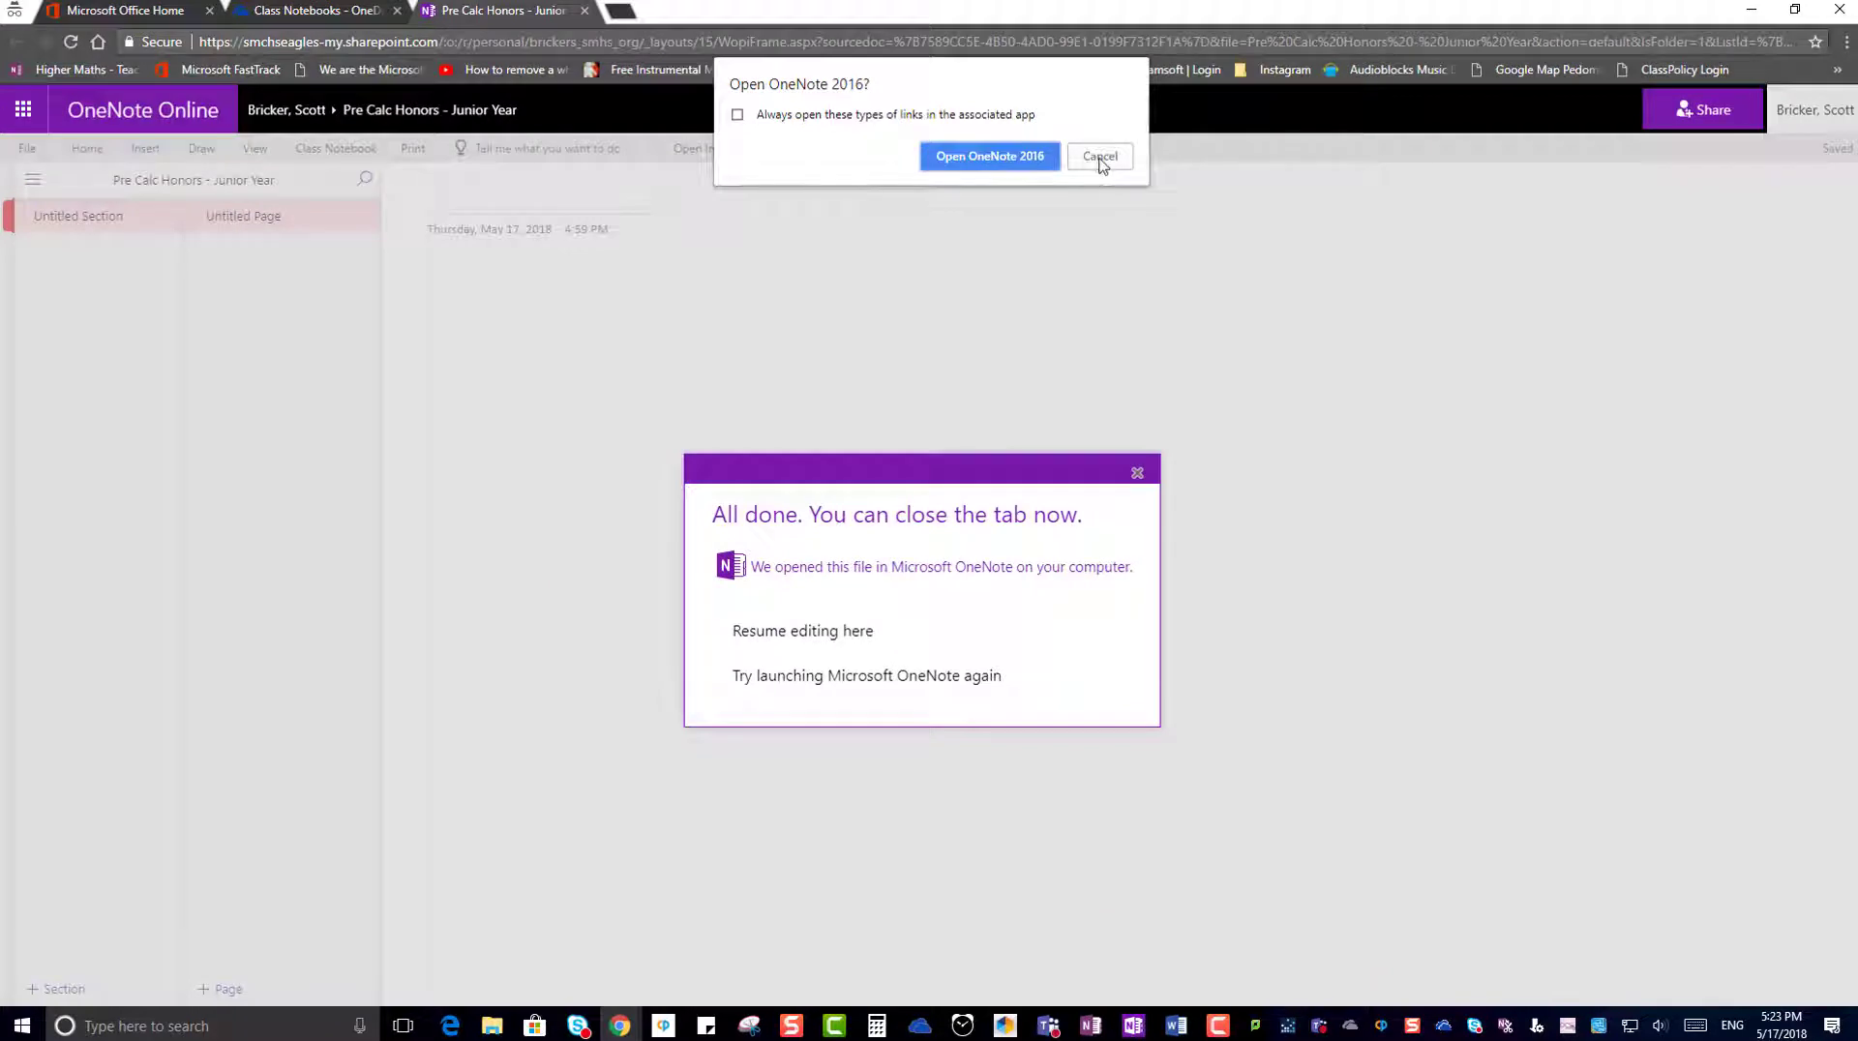
left_click(1101, 157)
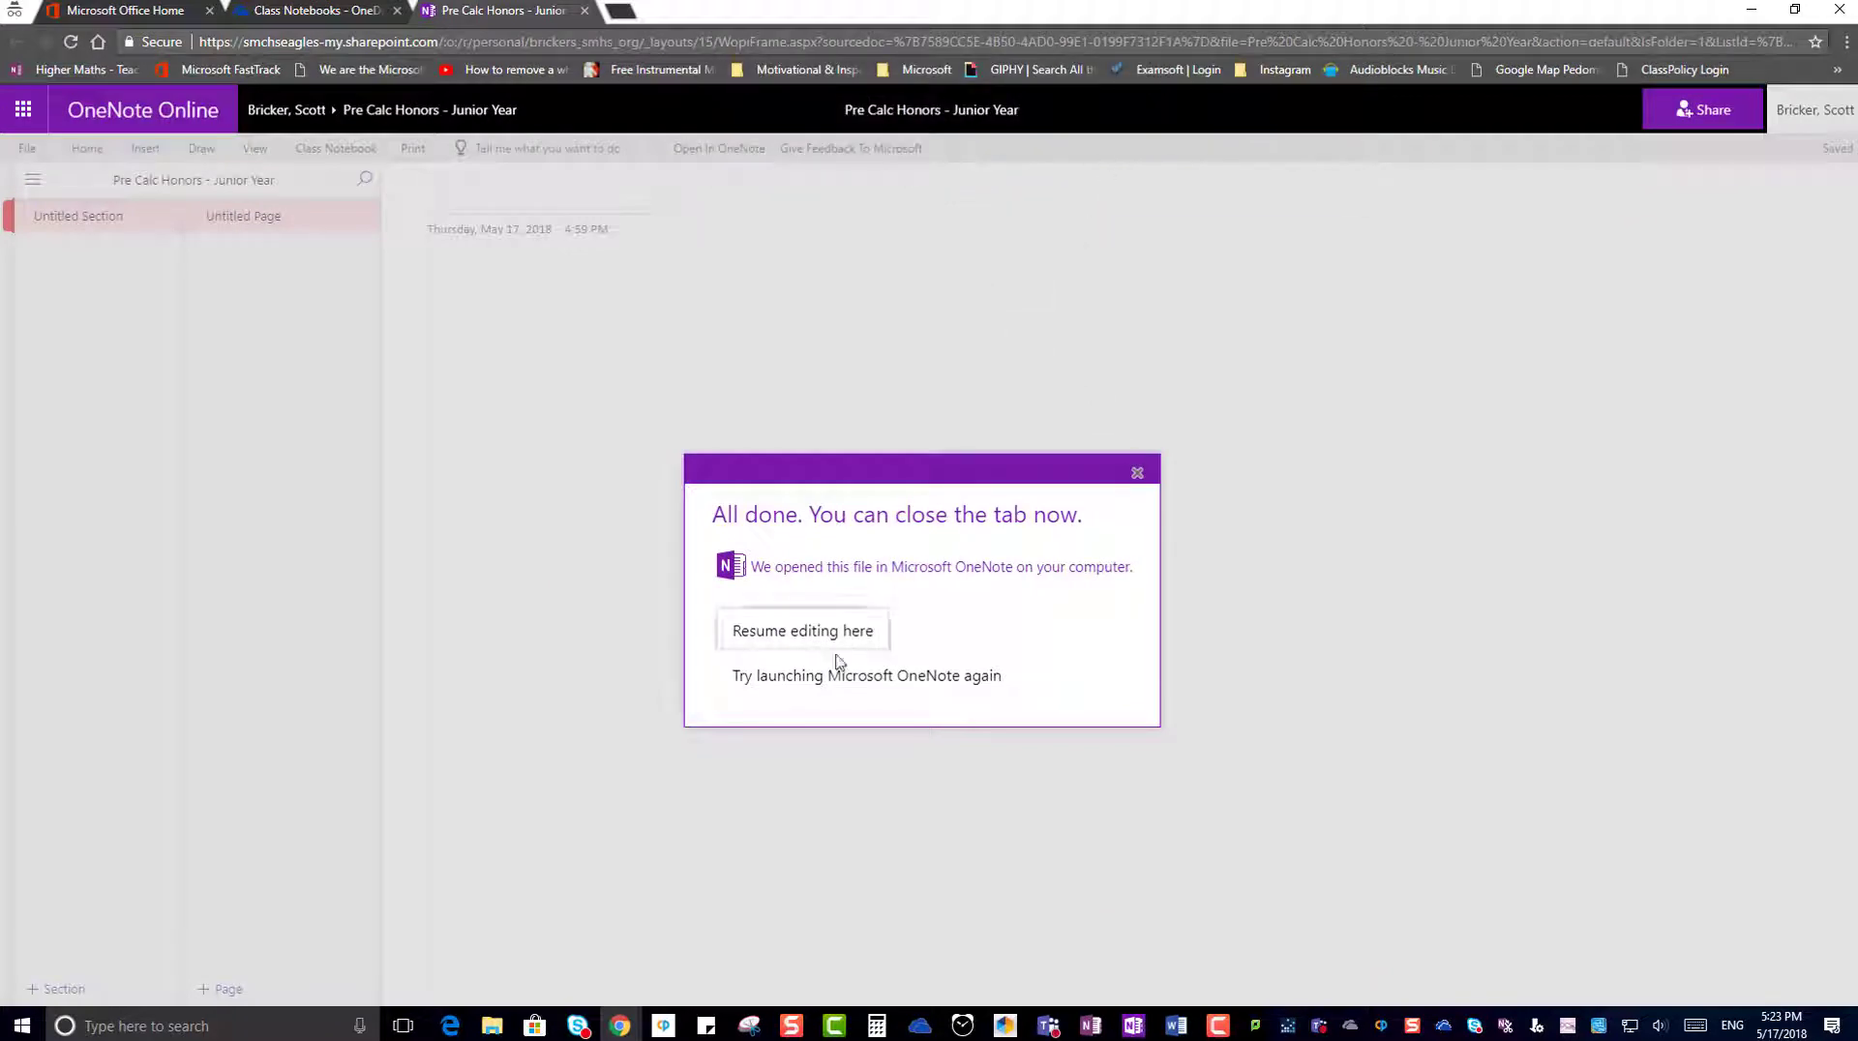
mouse_move(1090, 1037)
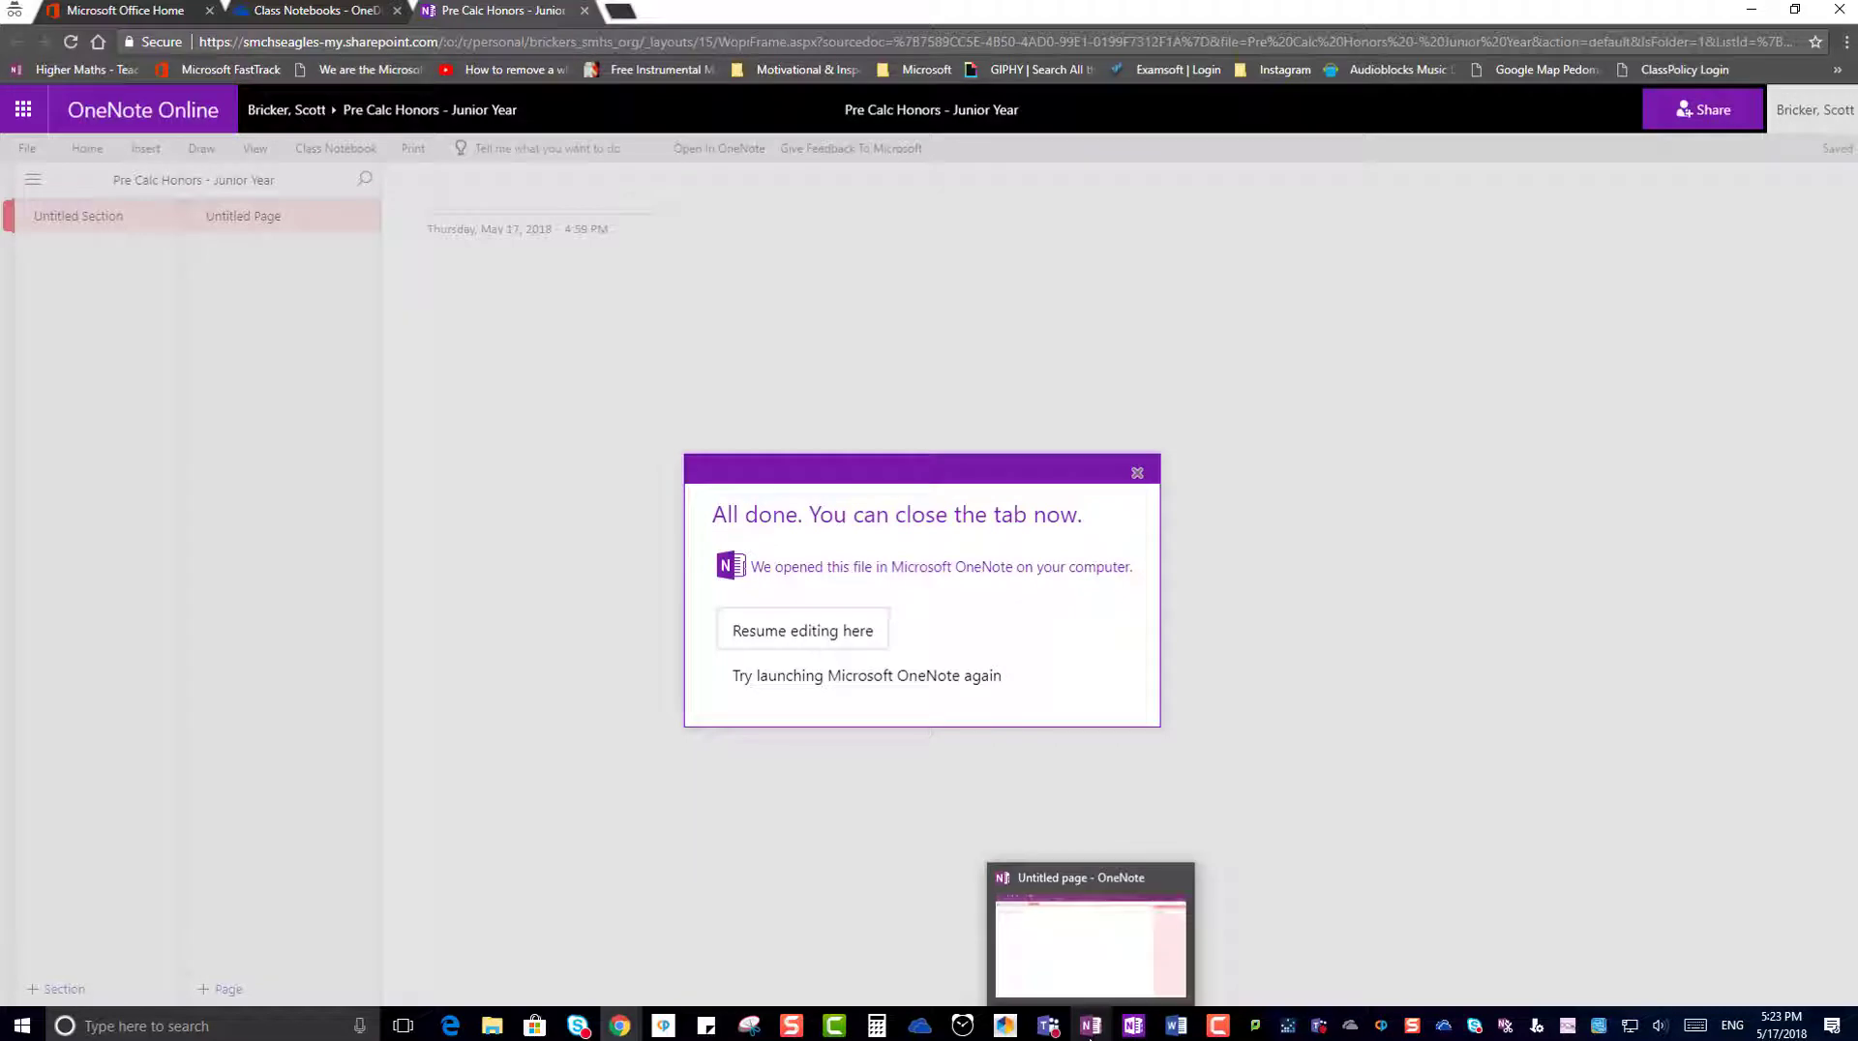
left_click(1090, 1034)
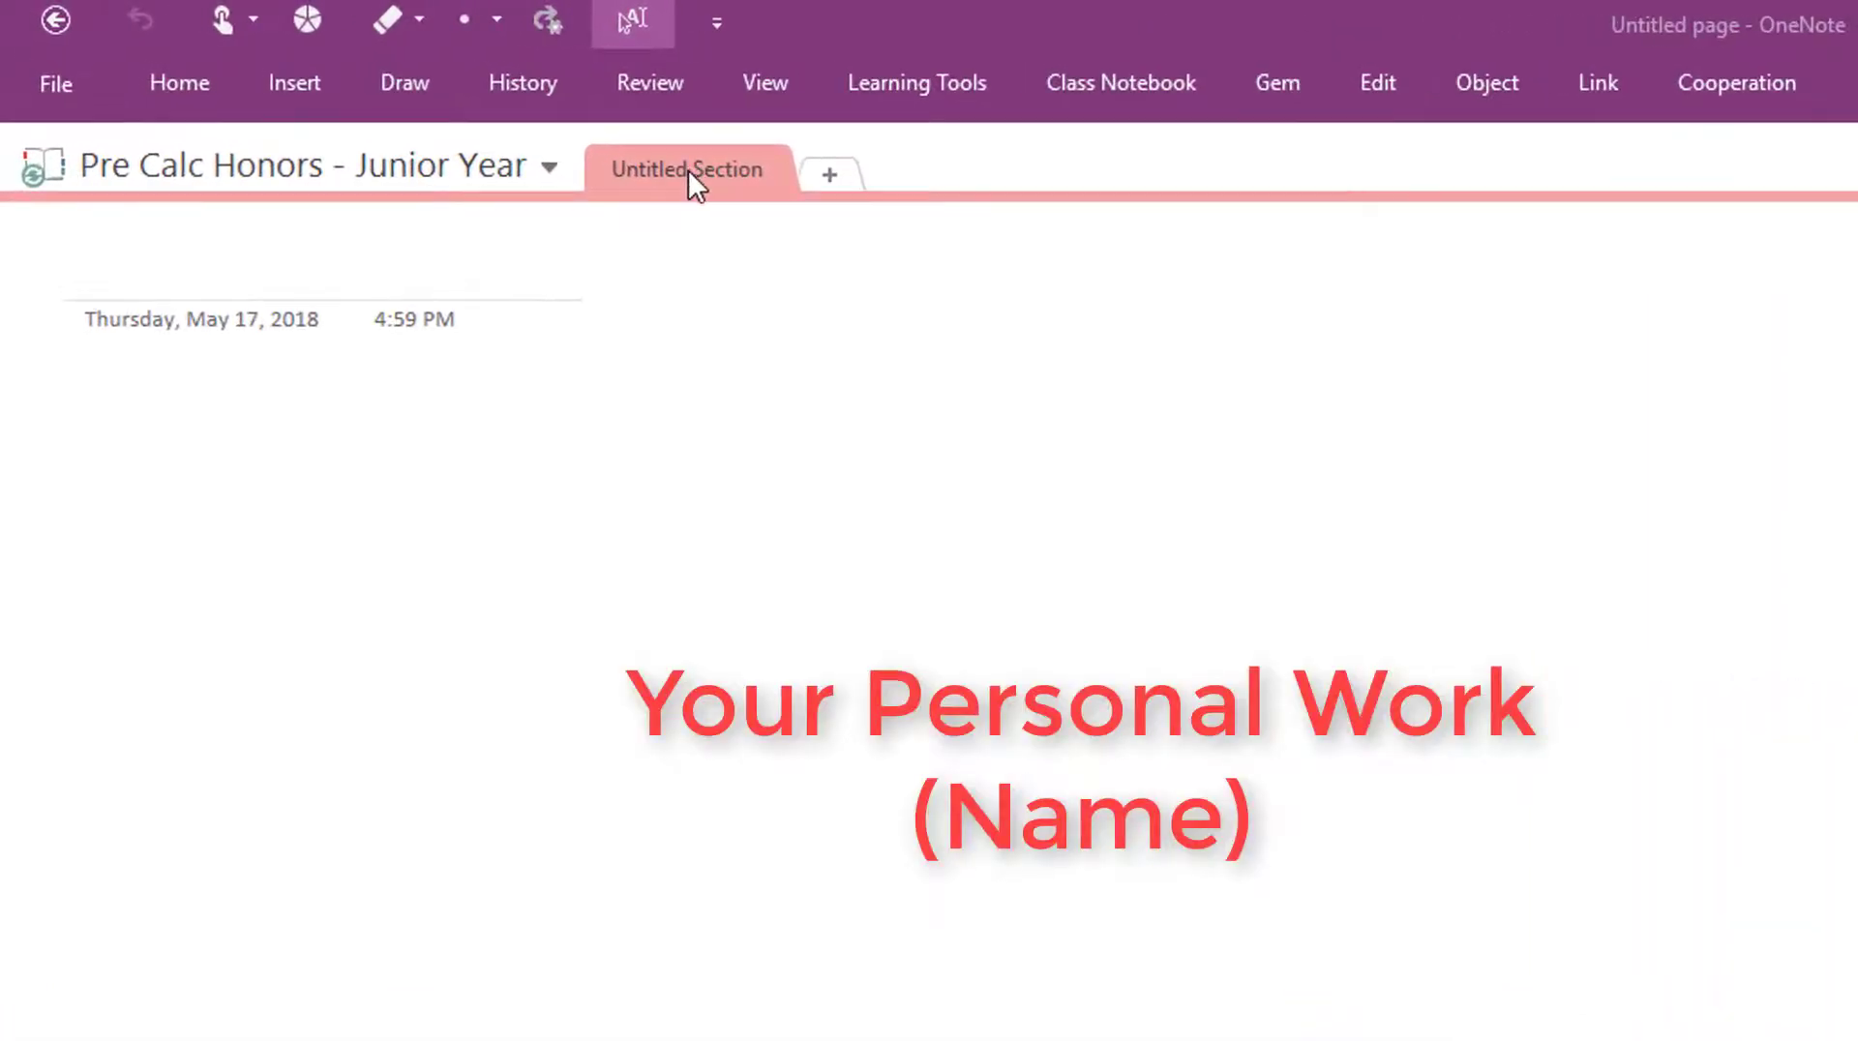
- Add a section group named Content Library to the Pre Calc Honors - Junior Year notebook
right_click(682, 171)
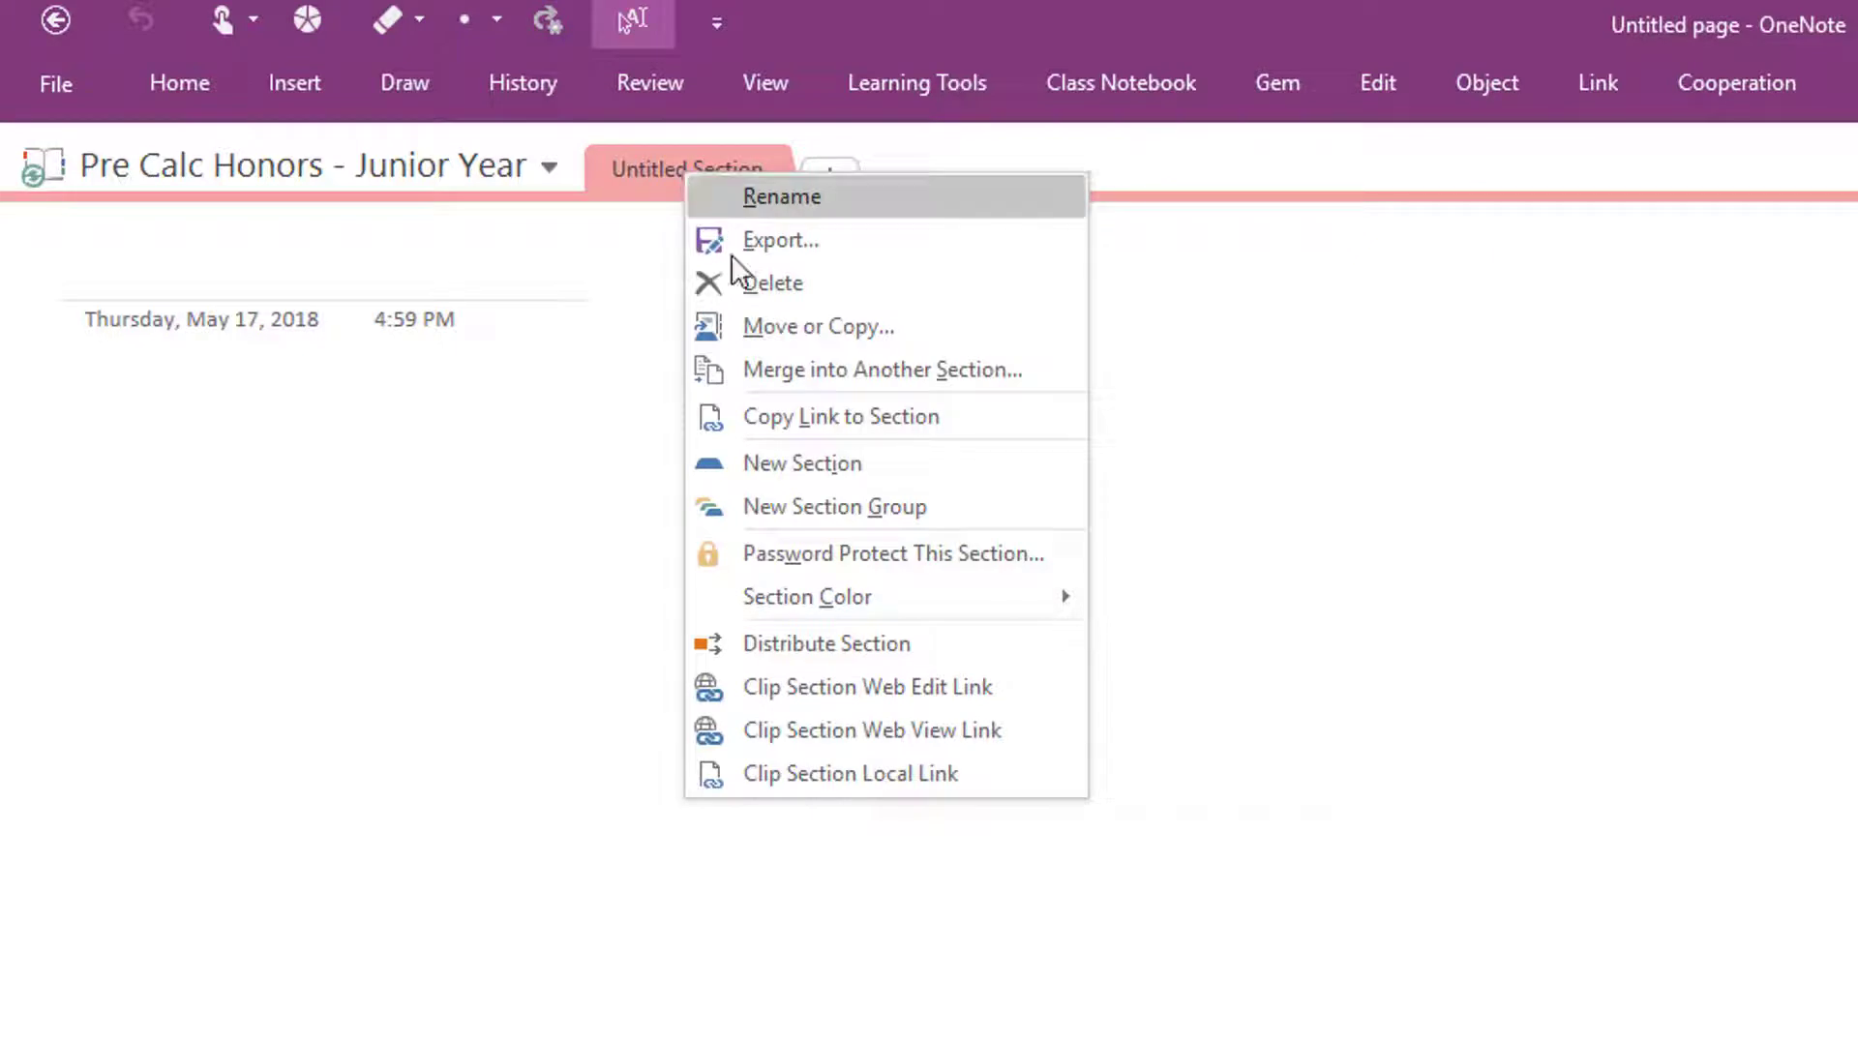
left_click(823, 515)
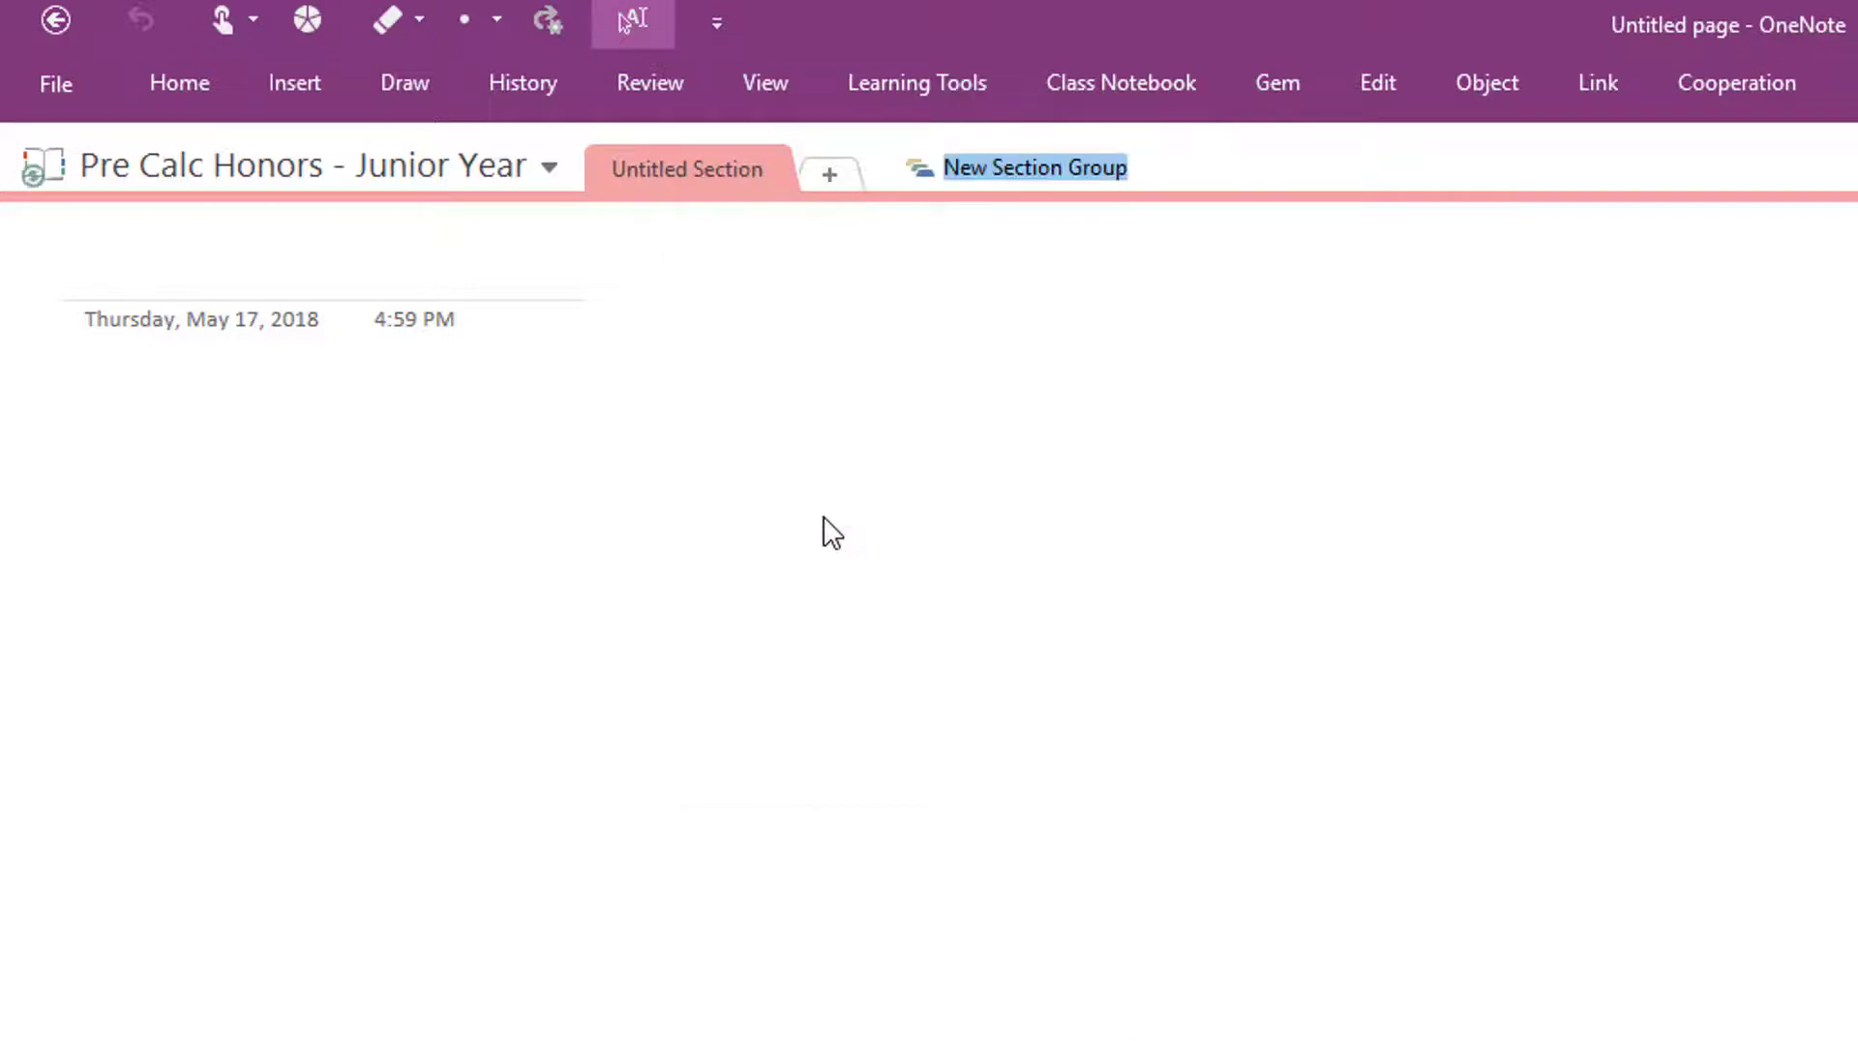
type("COntent")
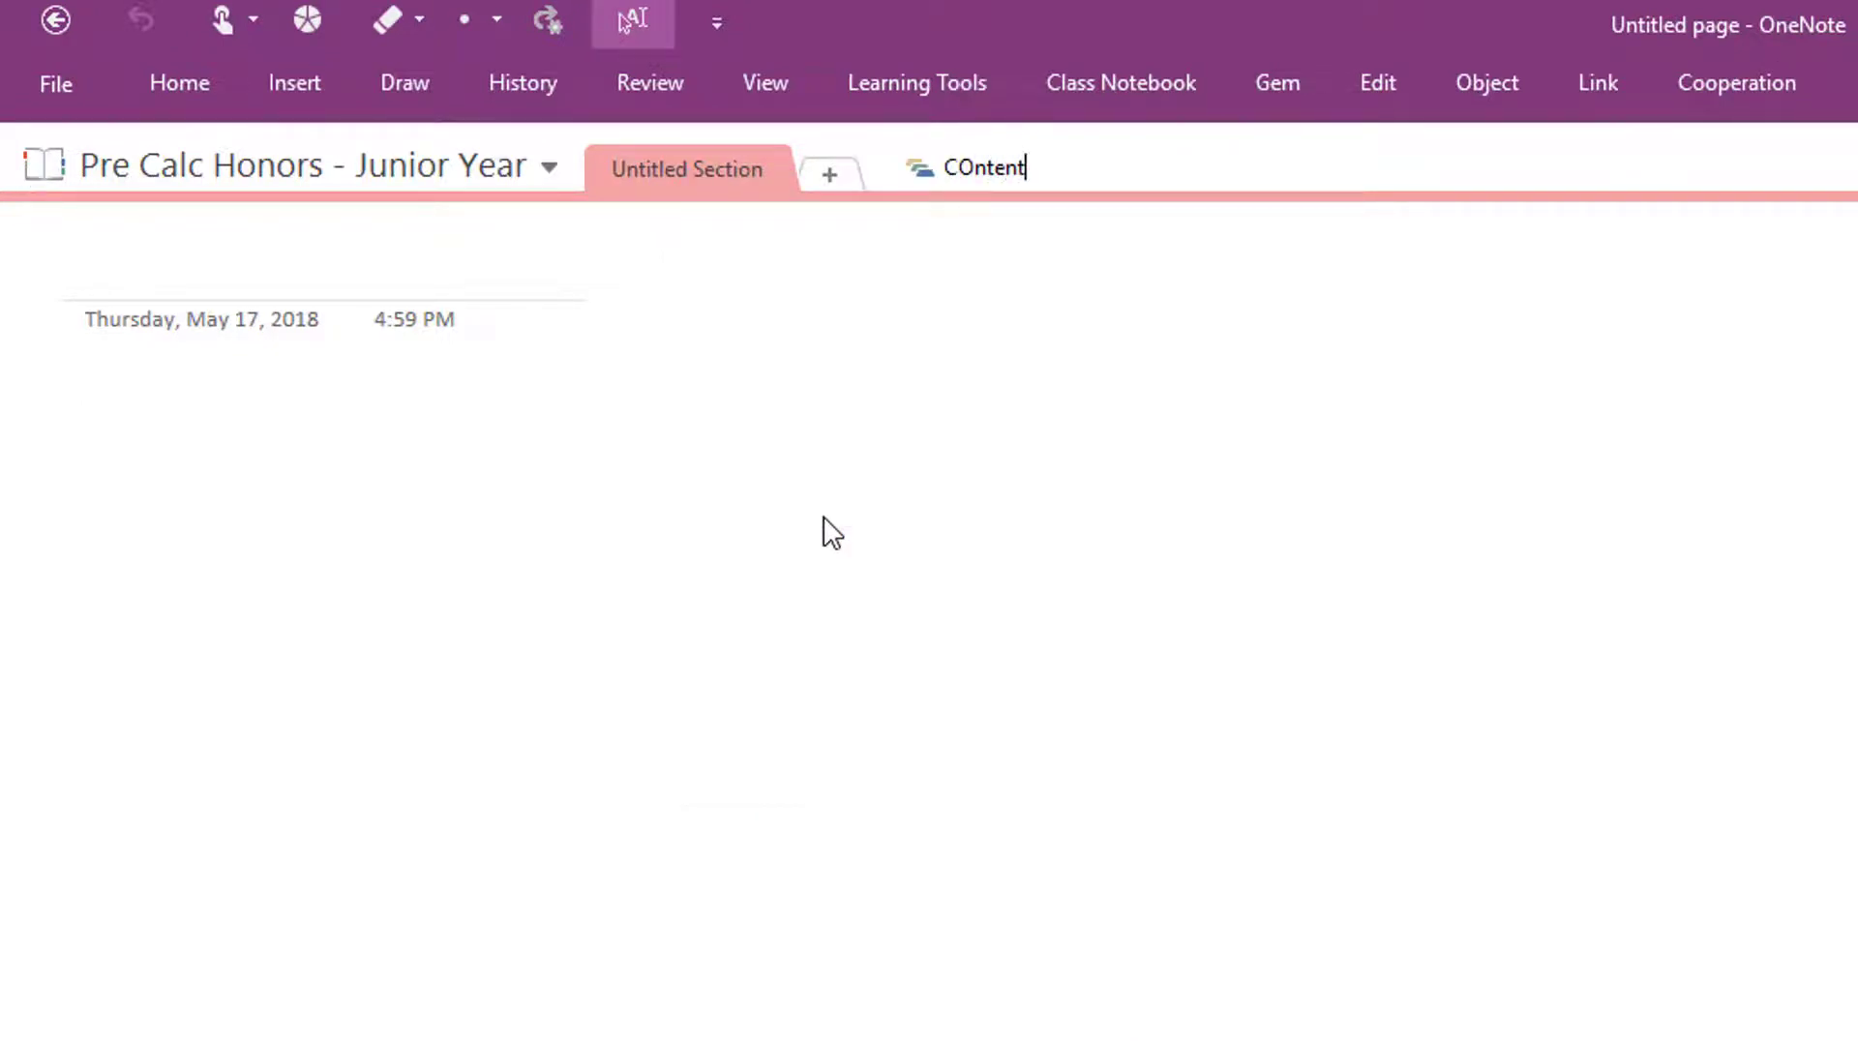
key("BackSpace")
key("BackSpace")
key("BackSpace")
key("BackSpace")
key("BackSpace")
key("BackSpace")
type("ontent Library")
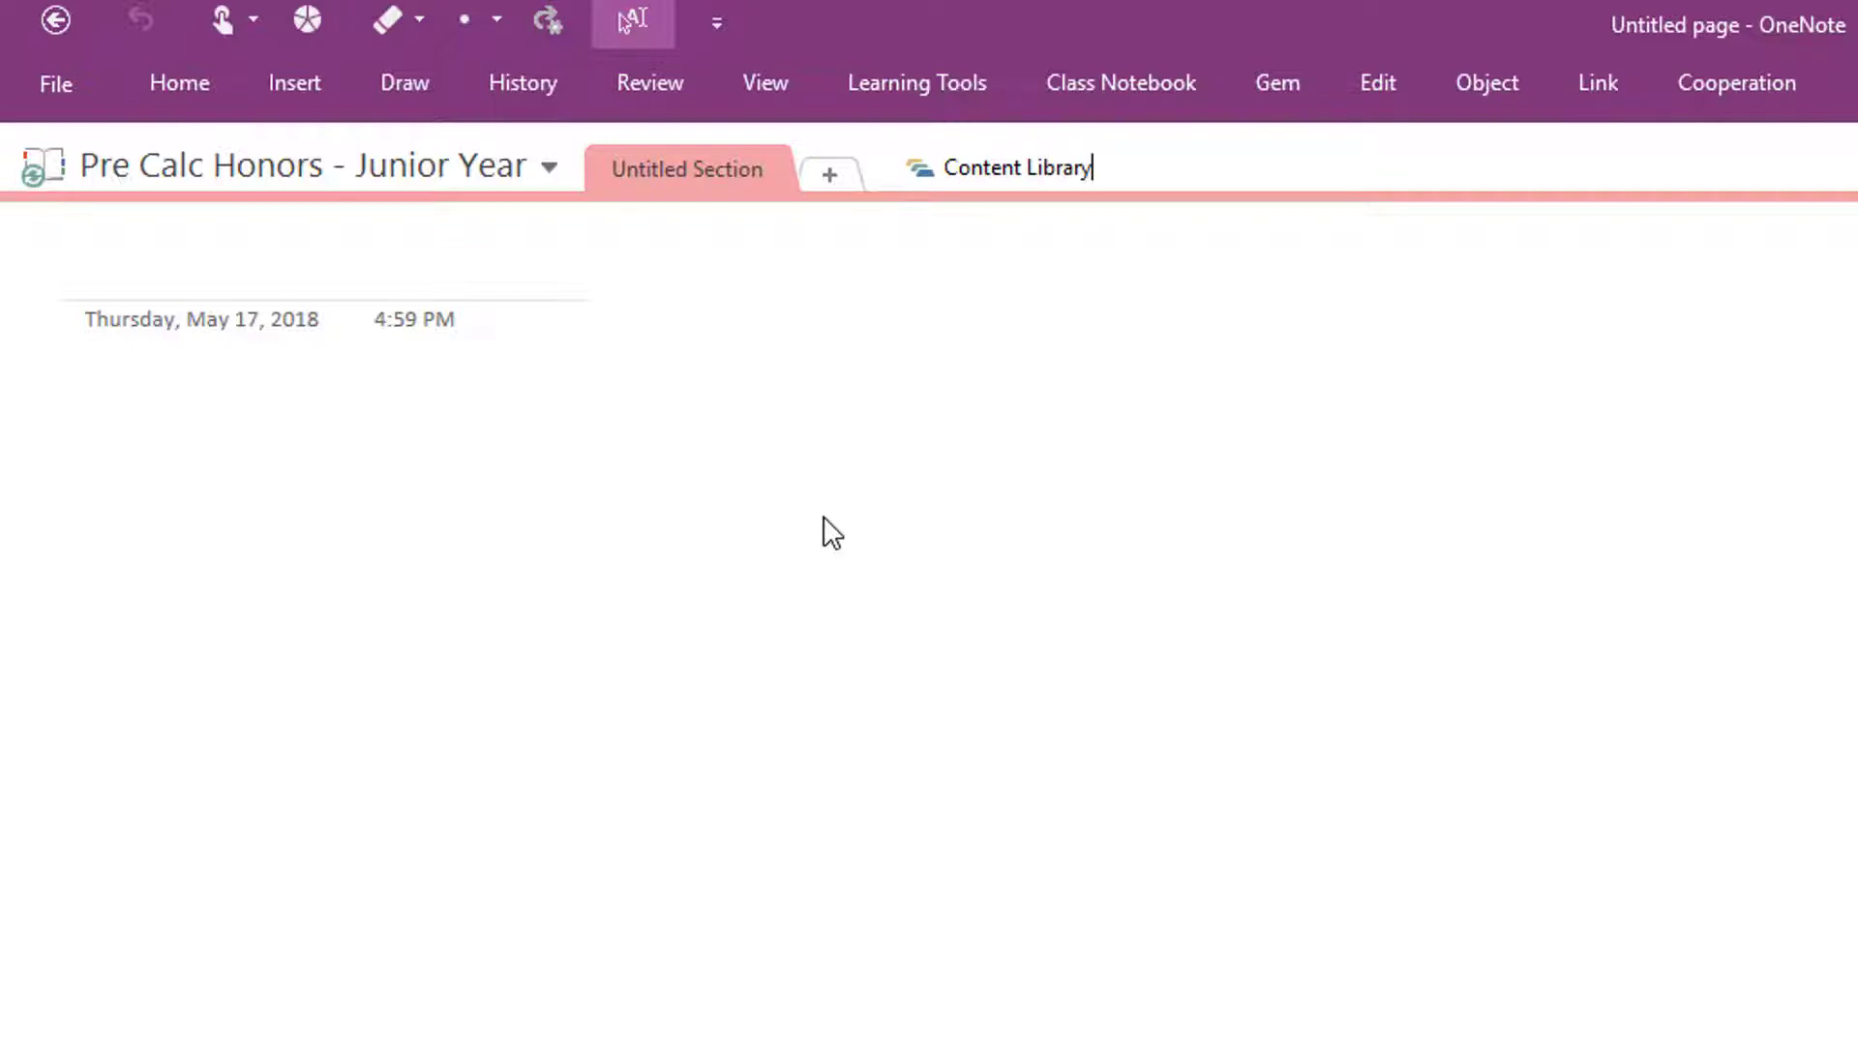
key("Return")
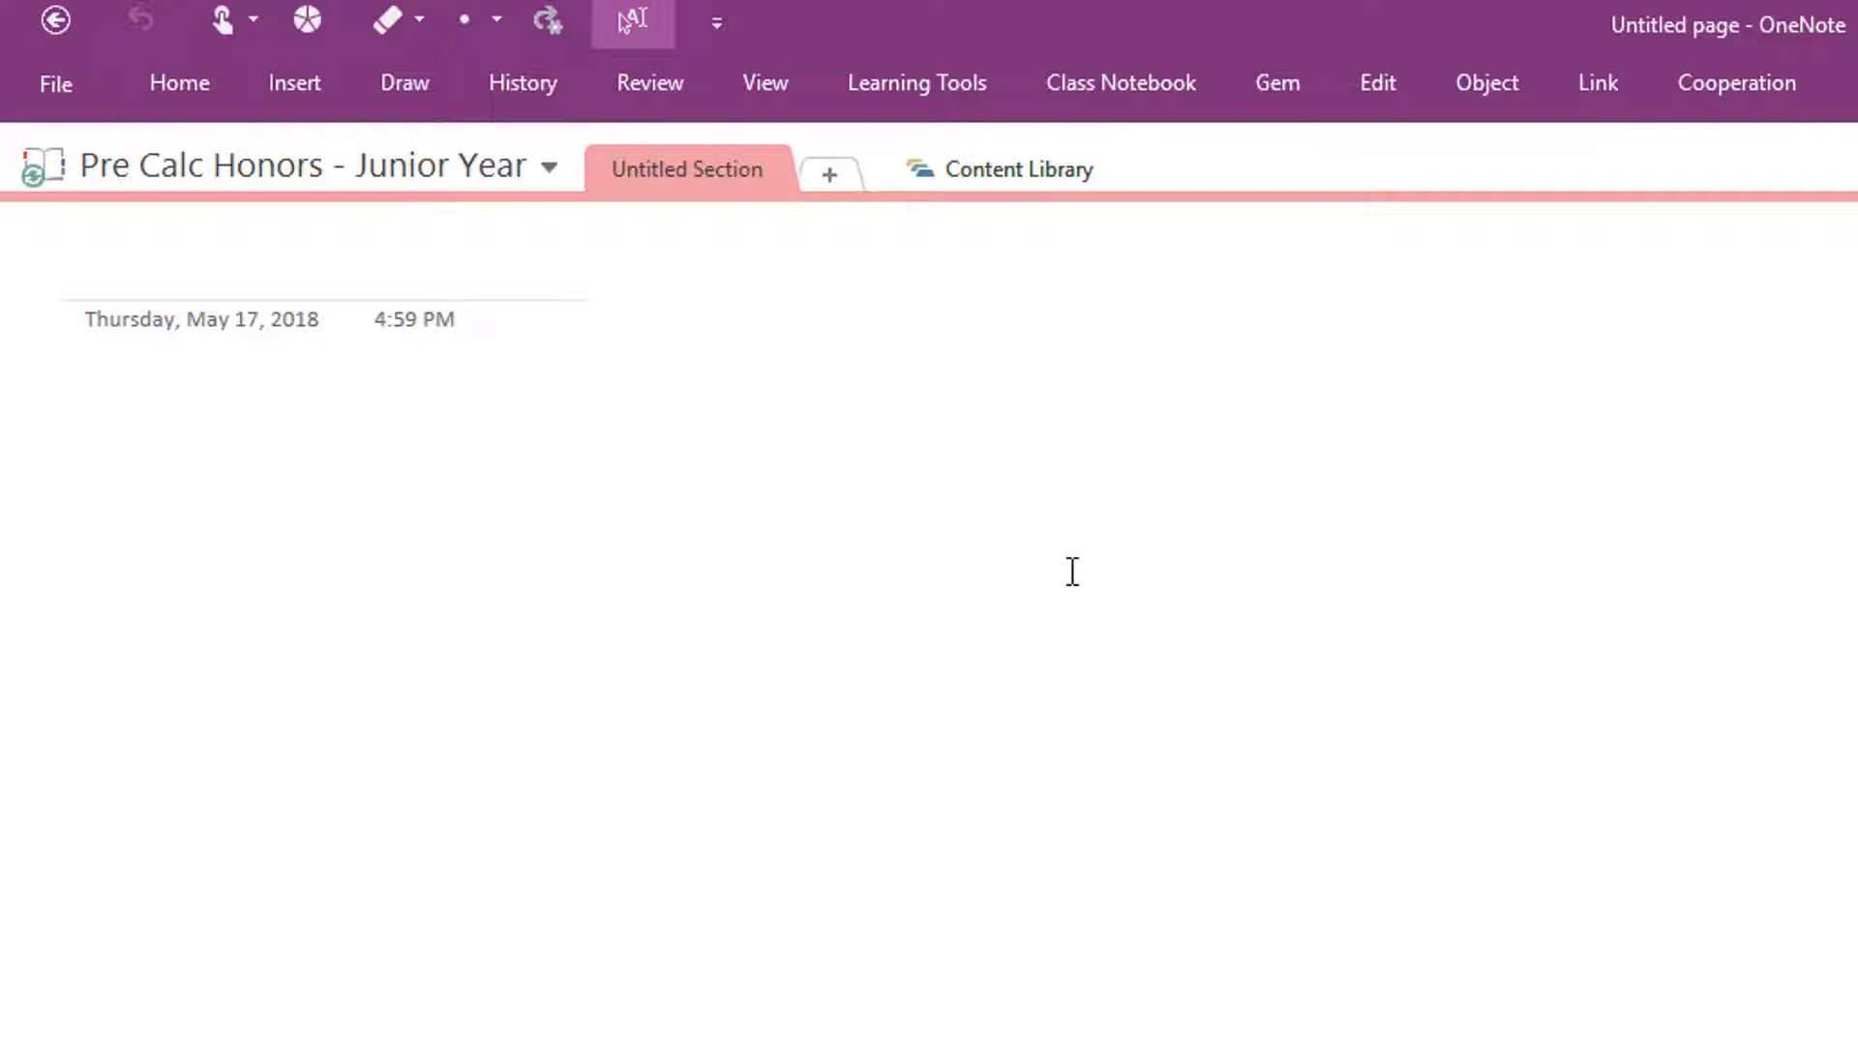
- Add another section group at the notebook's top level, named with the owner's last name
right_click(1003, 171)
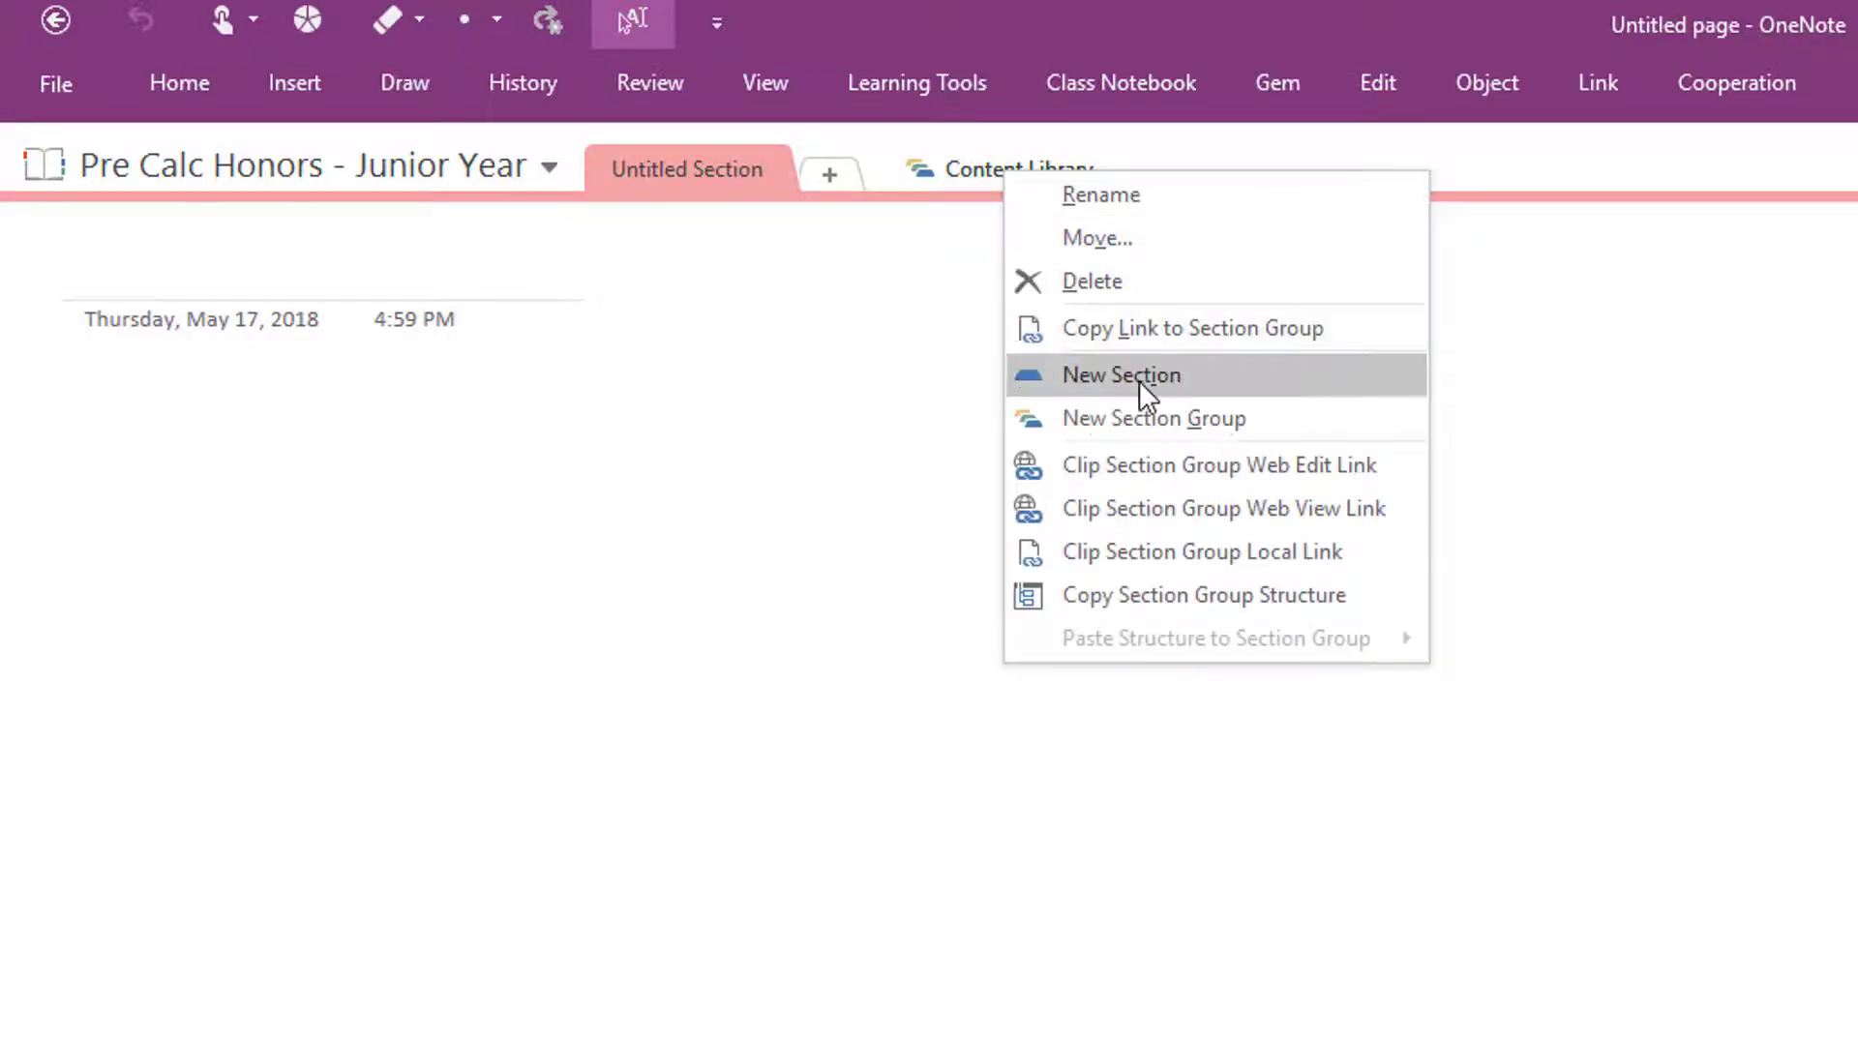
left_click(1140, 418)
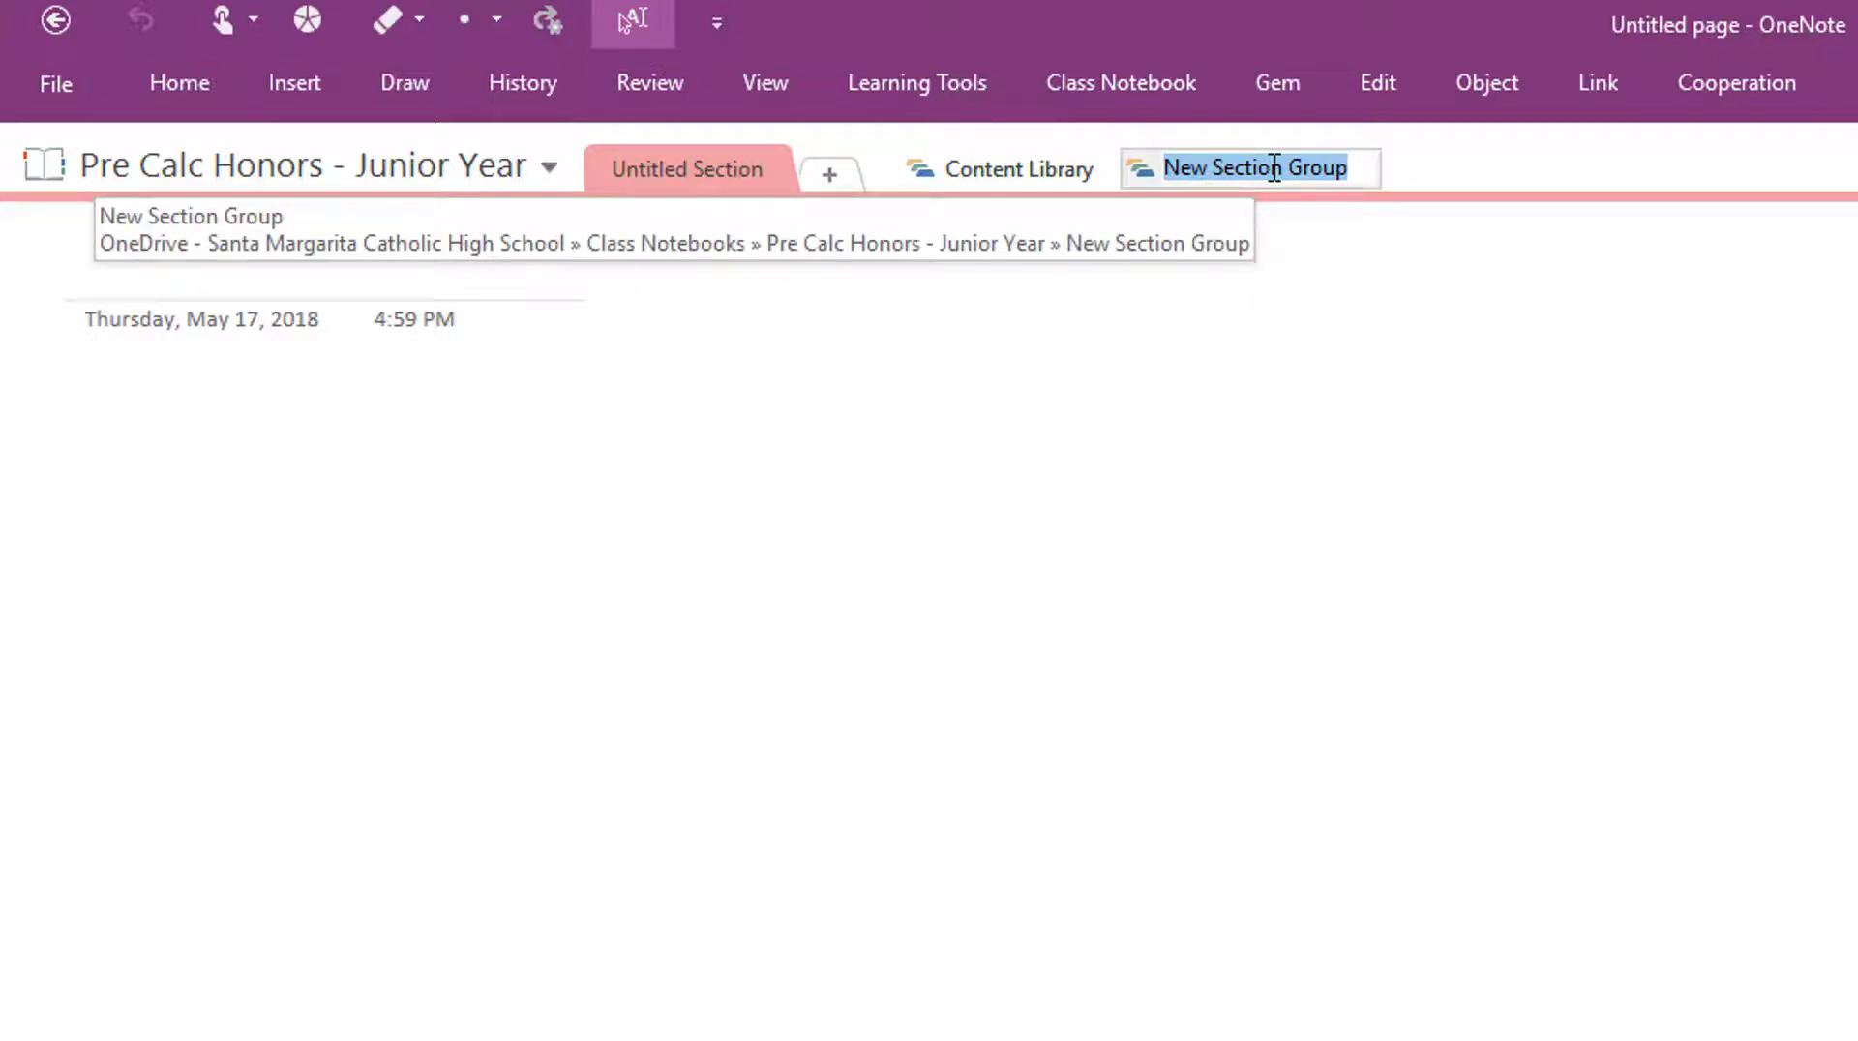
type("B")
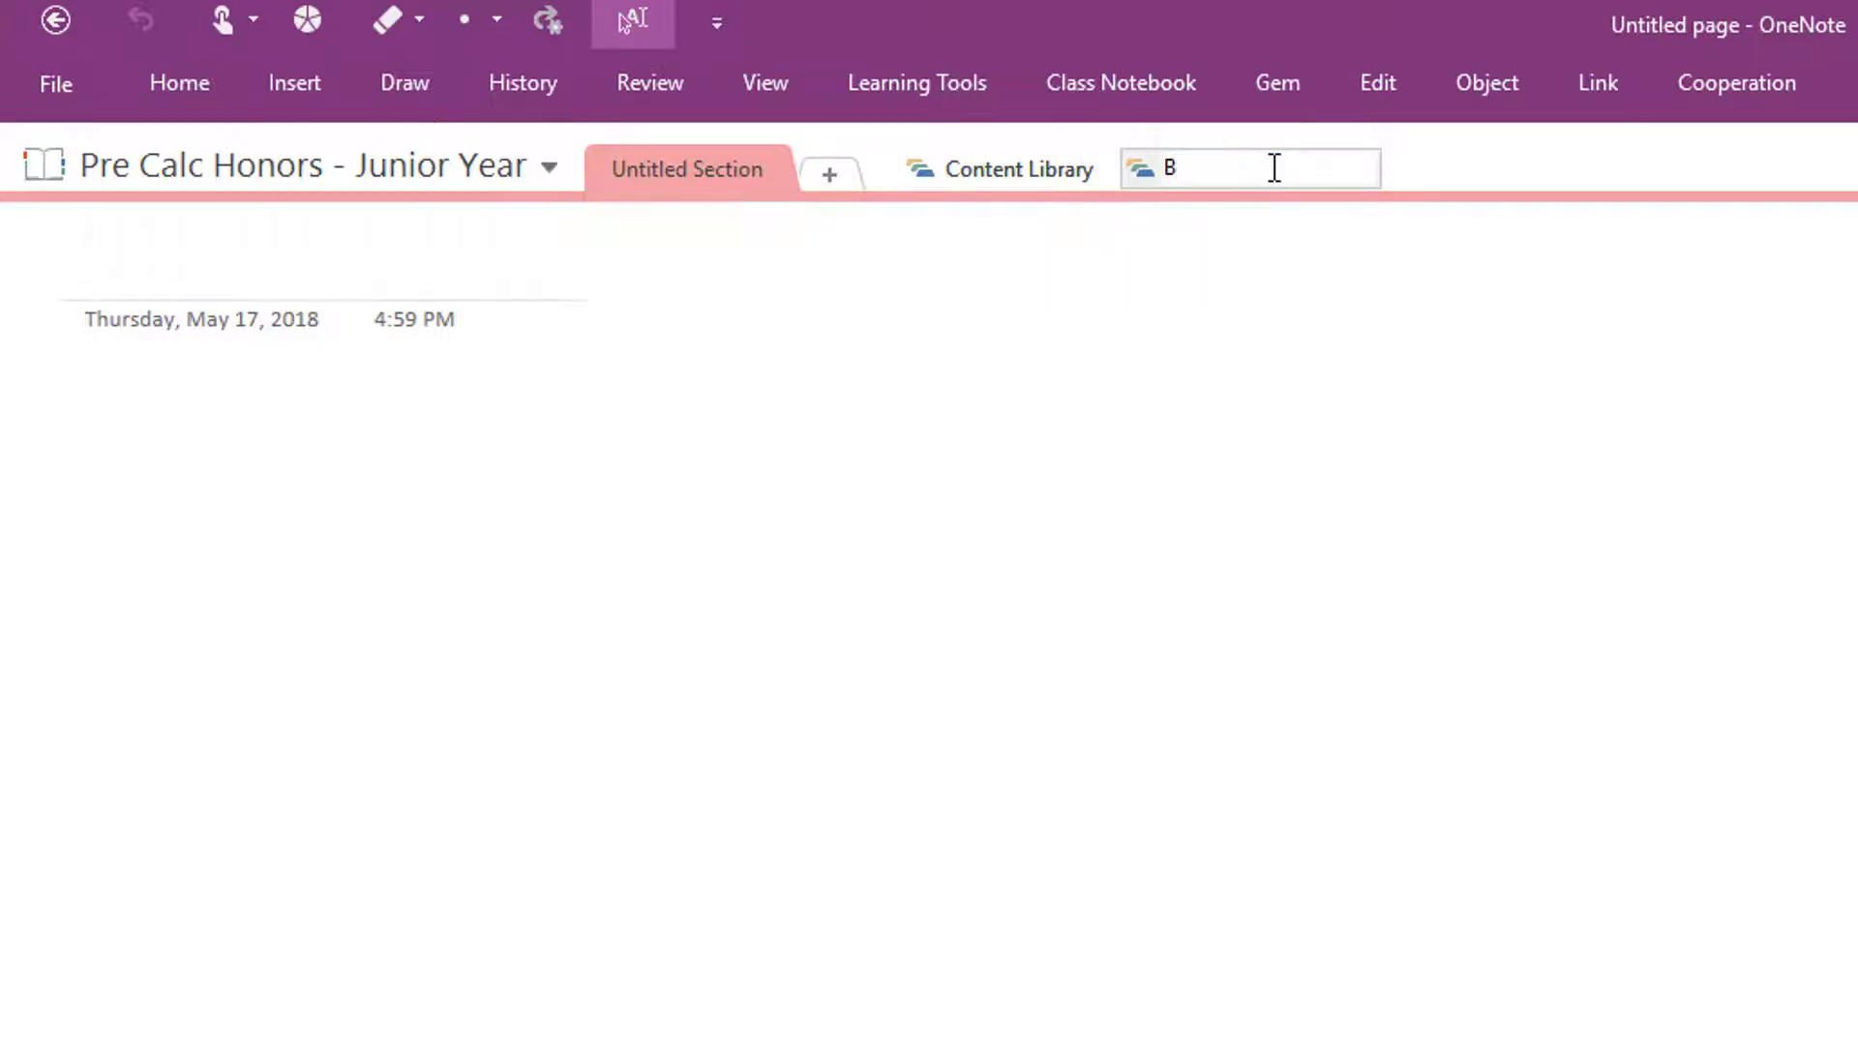
type("ricker")
key("Return")
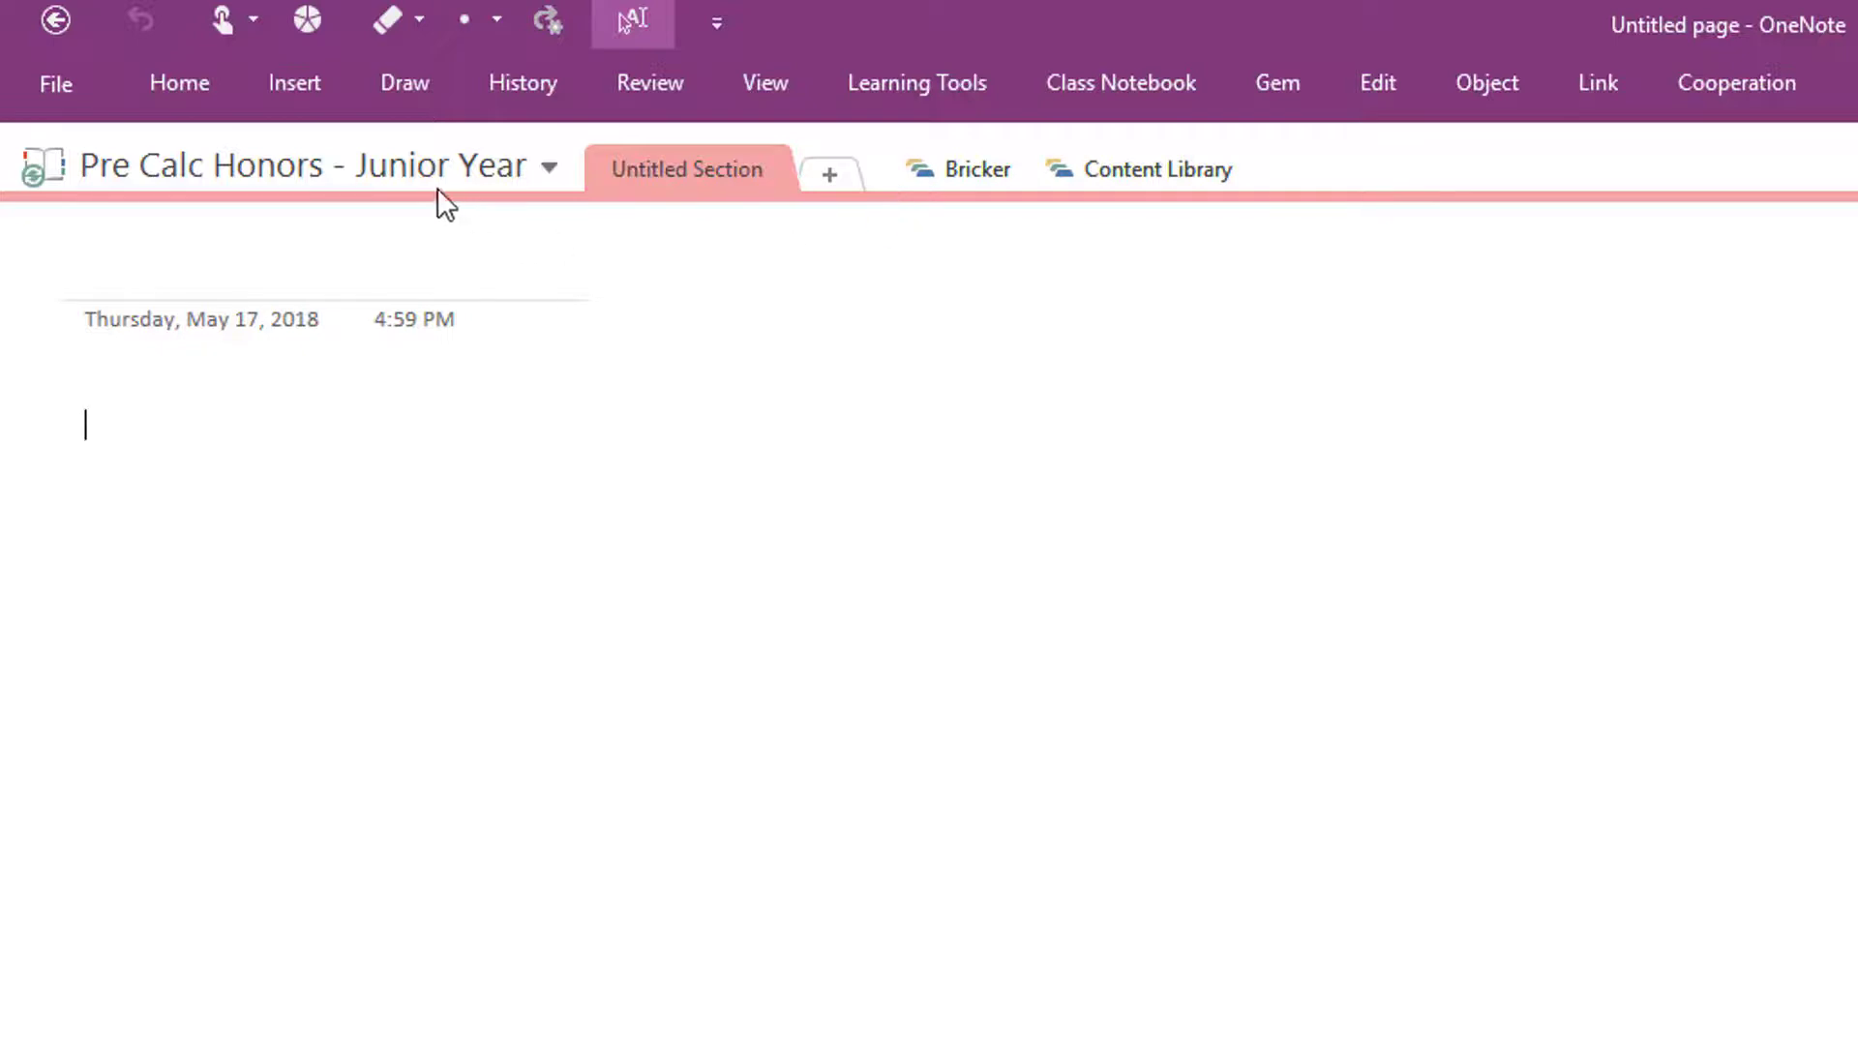
- Move the Pre Calc Honors - Junior Year notebook to the first place in the notebook list
left_click(259, 117)
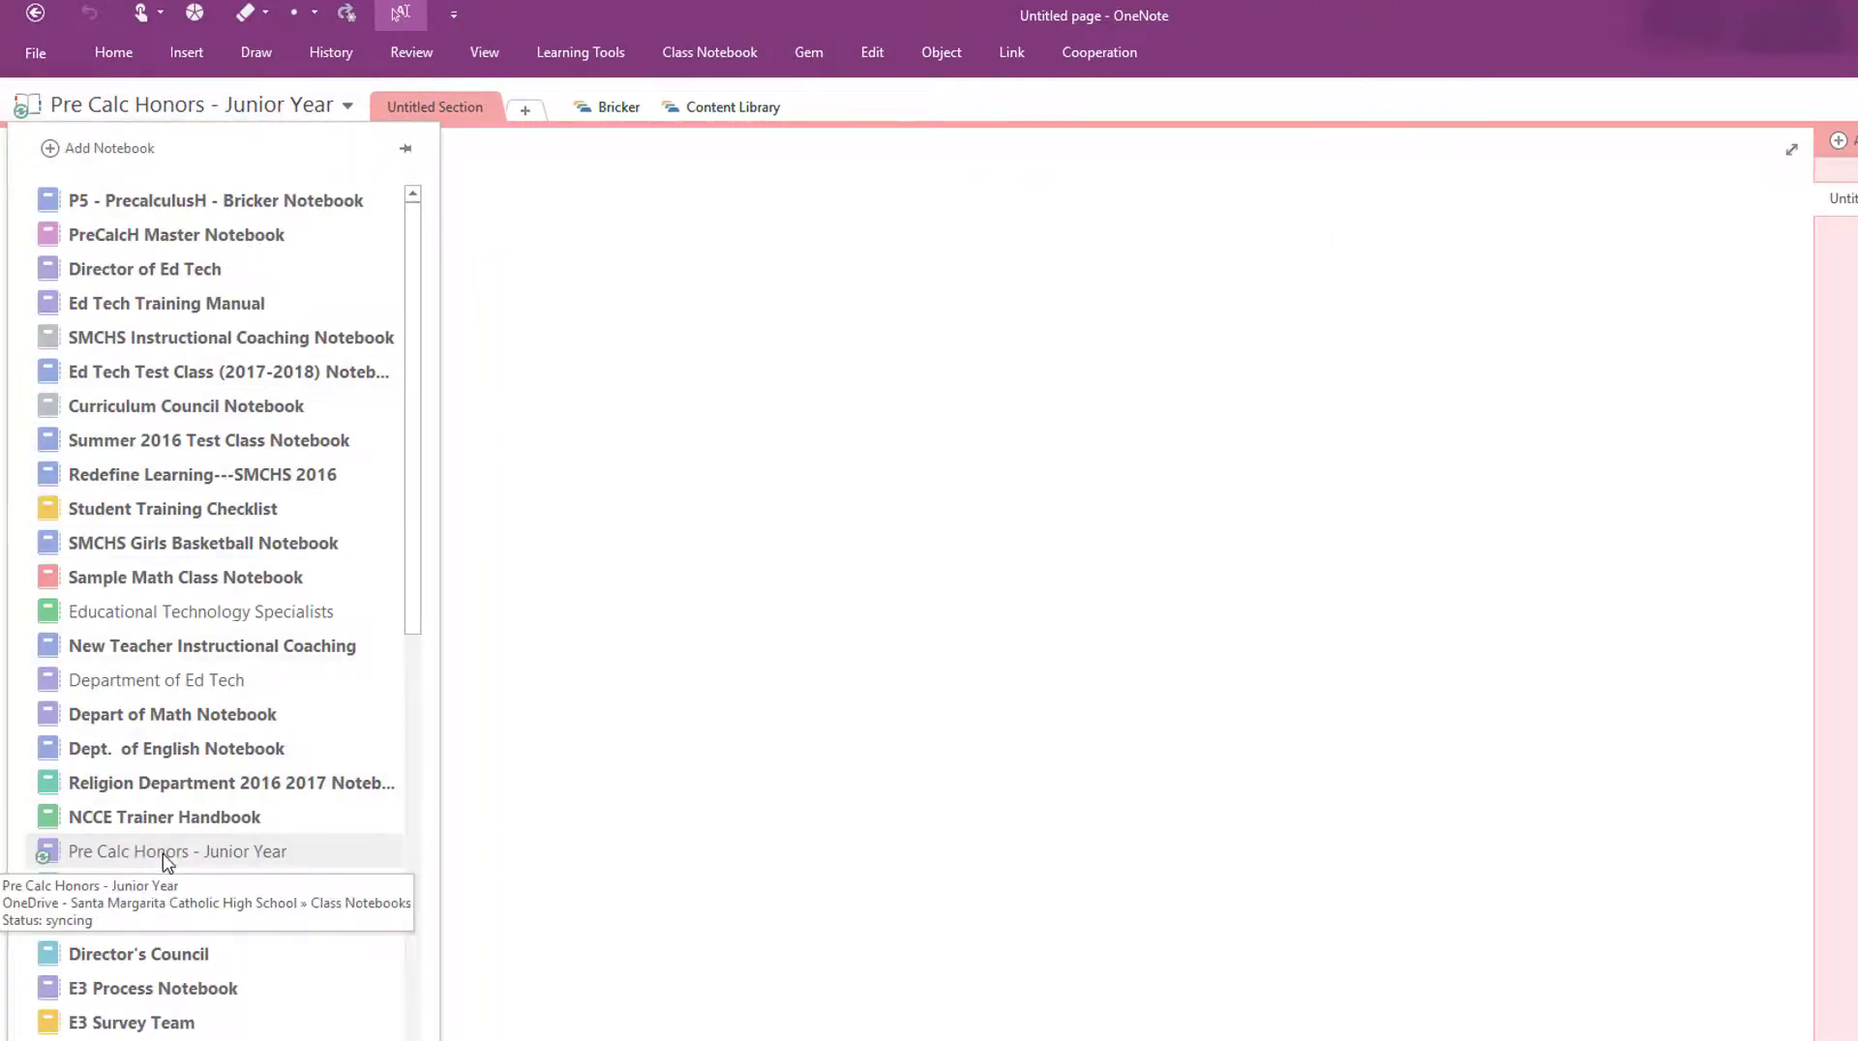
left_click_drag(162, 853, 164, 189)
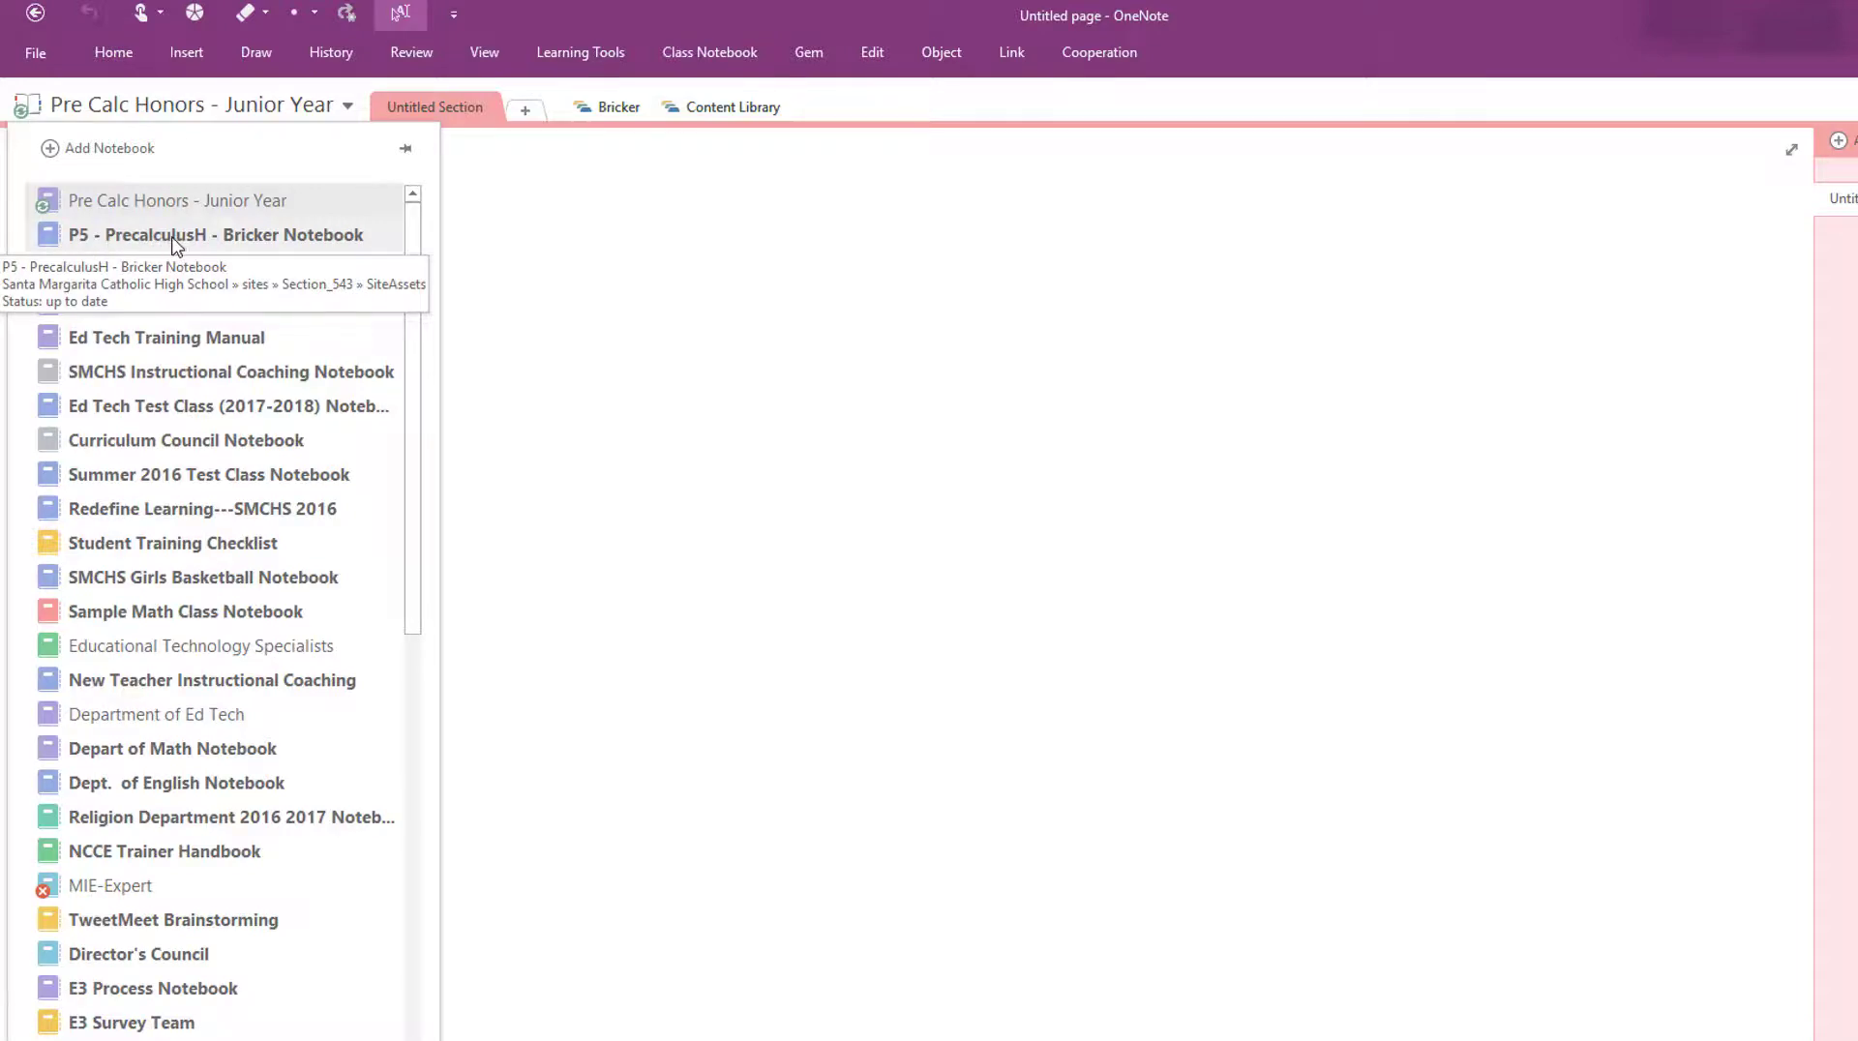
- Open the P5 PrecalculusH class notebook, view its top-level section groups and go into _Content Library
left_click(176, 242)
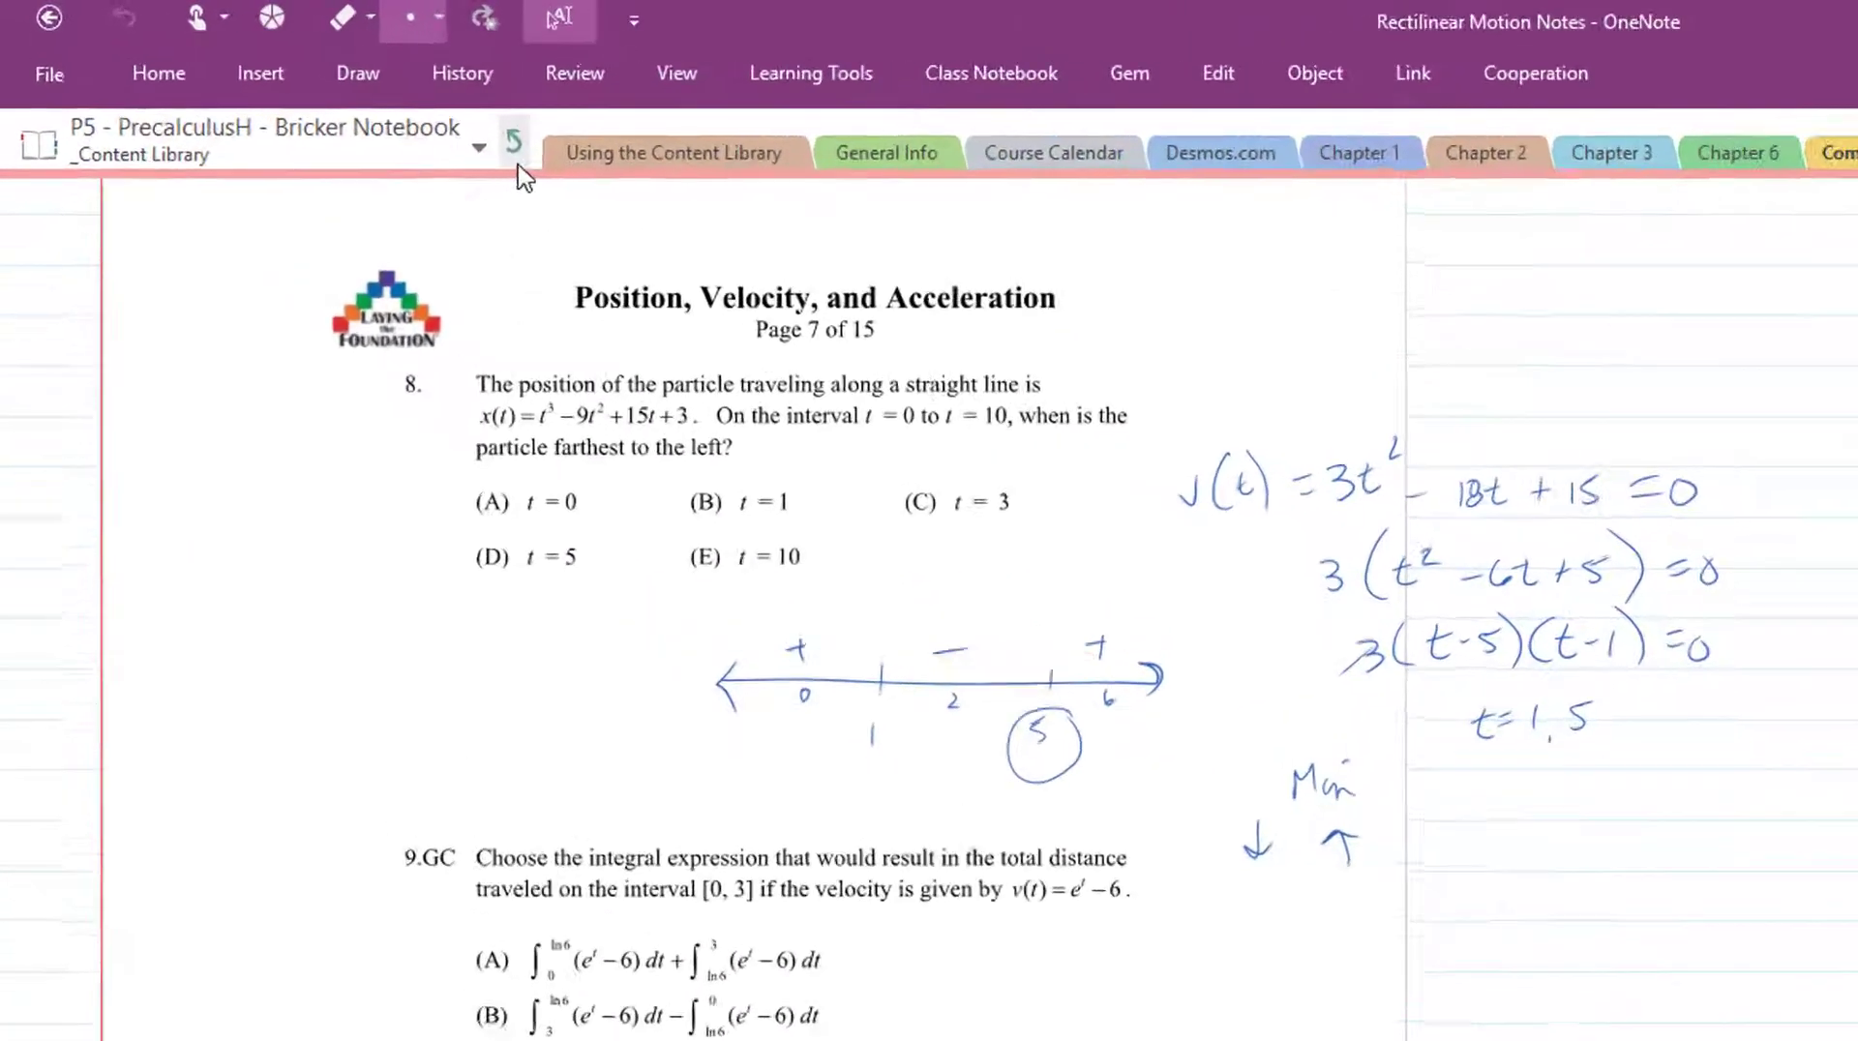
left_click(515, 151)
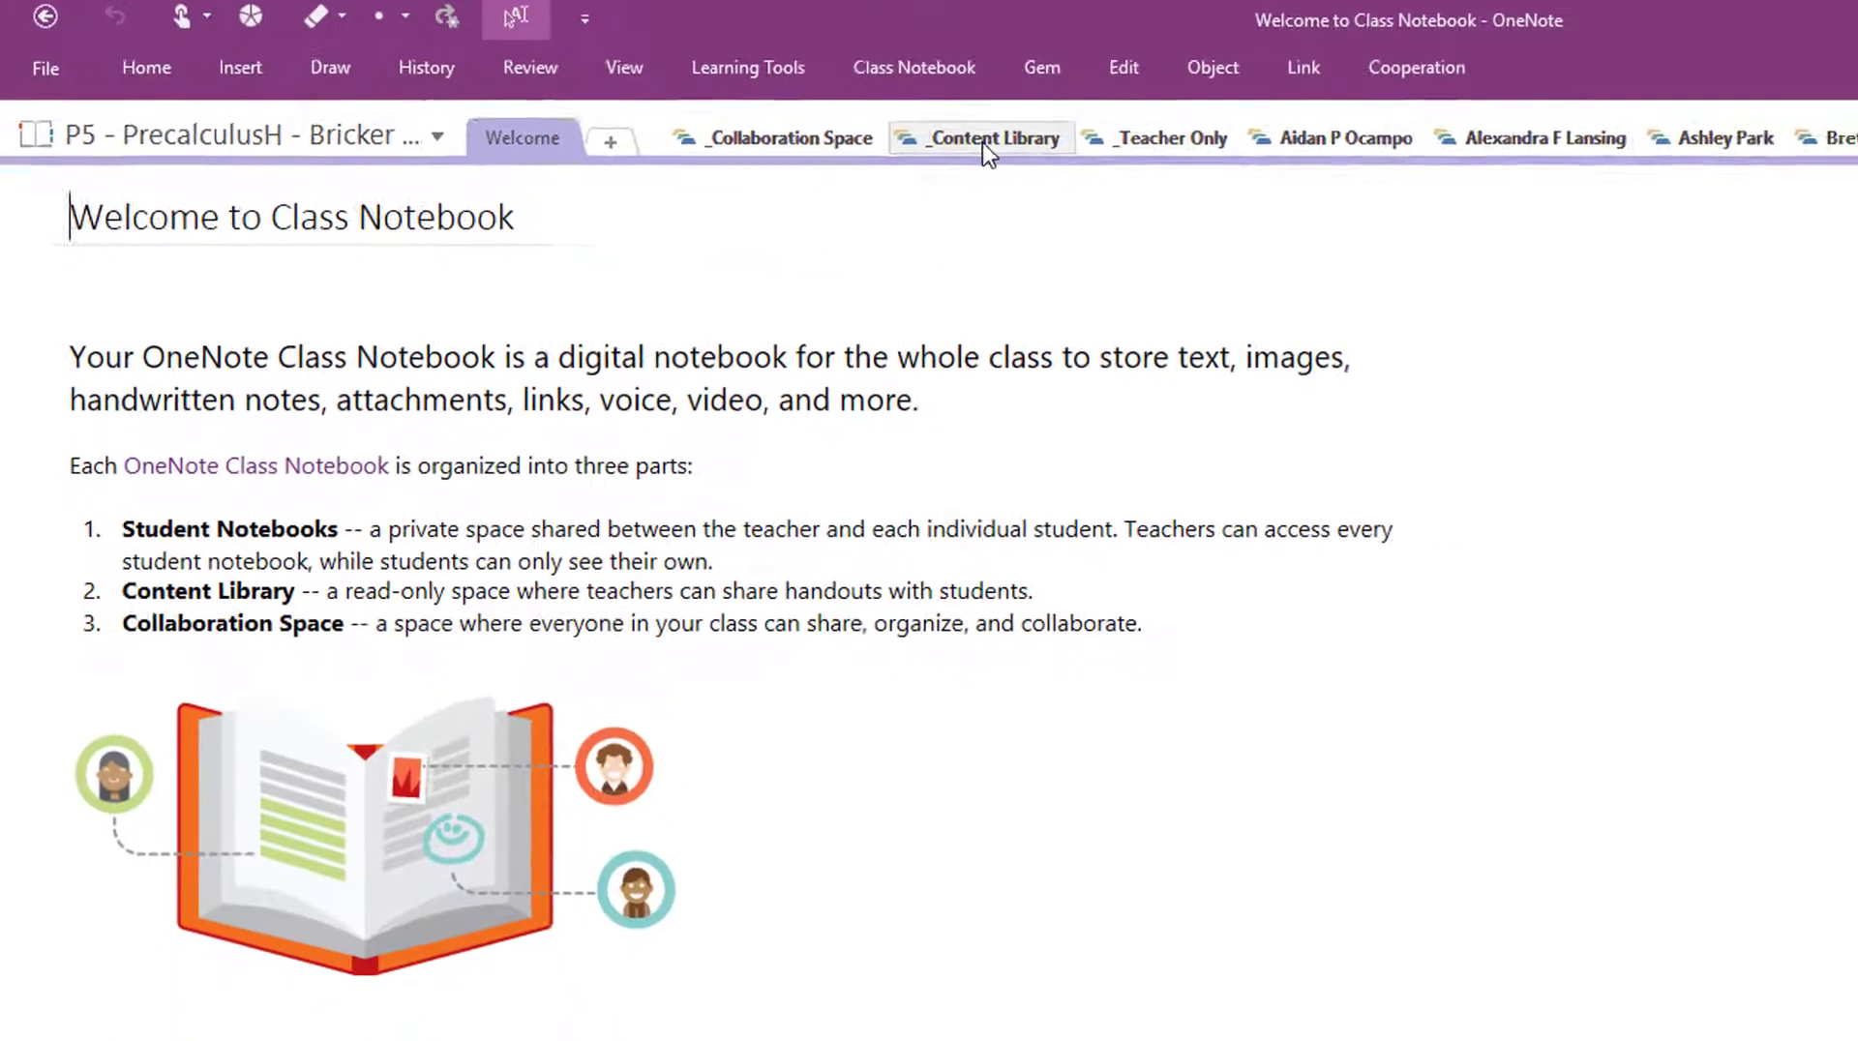
left_click(1326, 189)
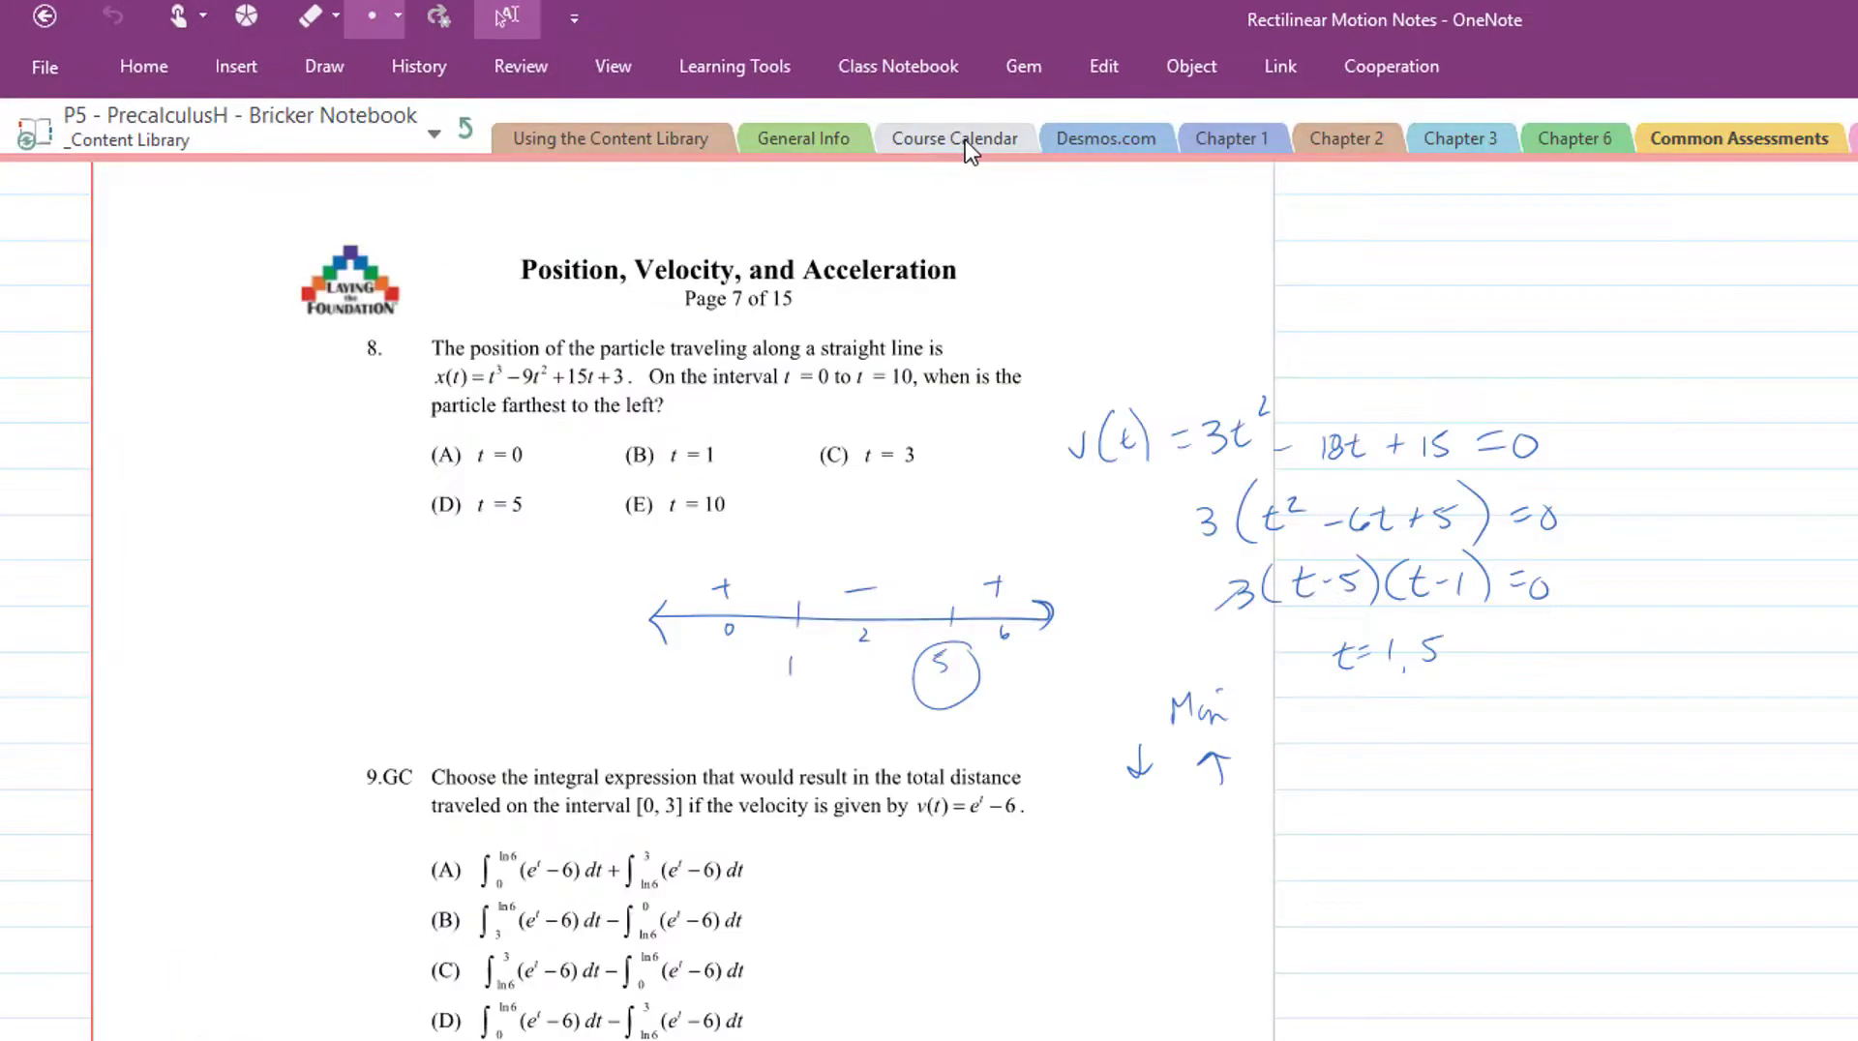
- Copy the Using the Content Library section into the Content Library group of the Pre Calc Honors - Junior Year notebook
right_click(596, 142)
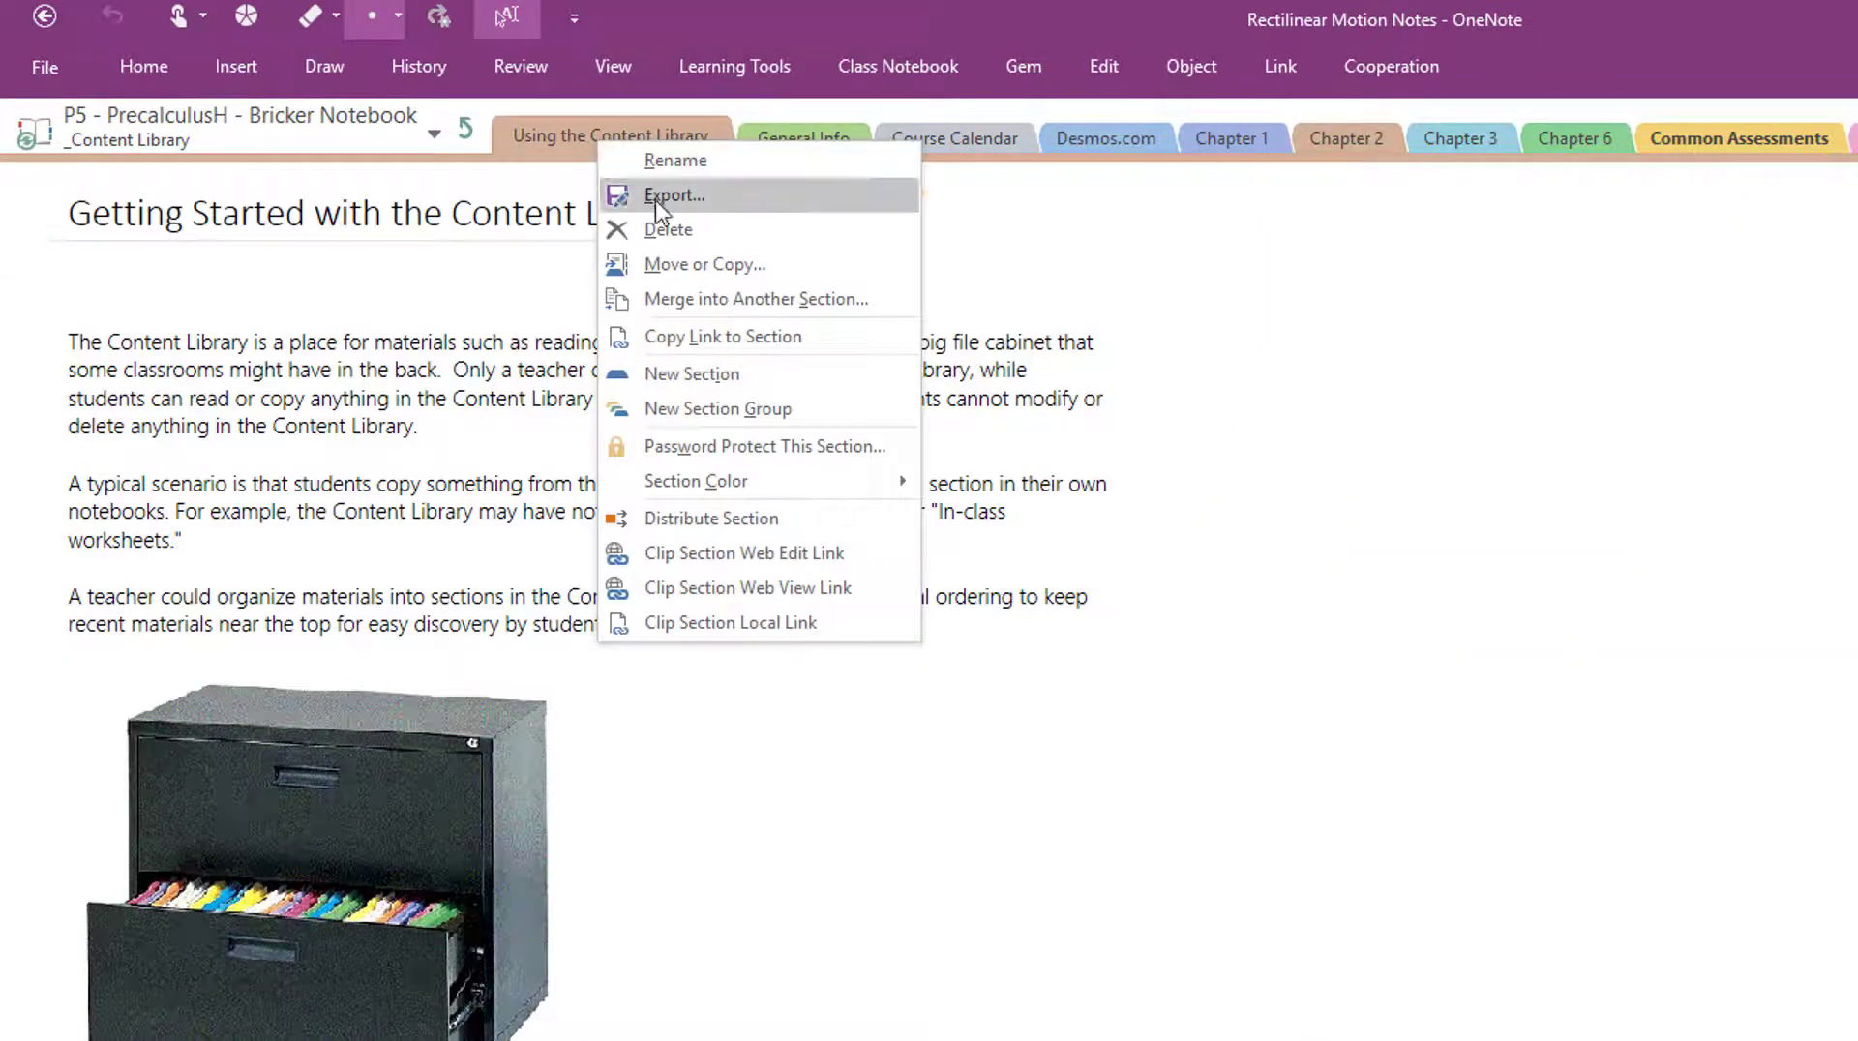
left_click(697, 265)
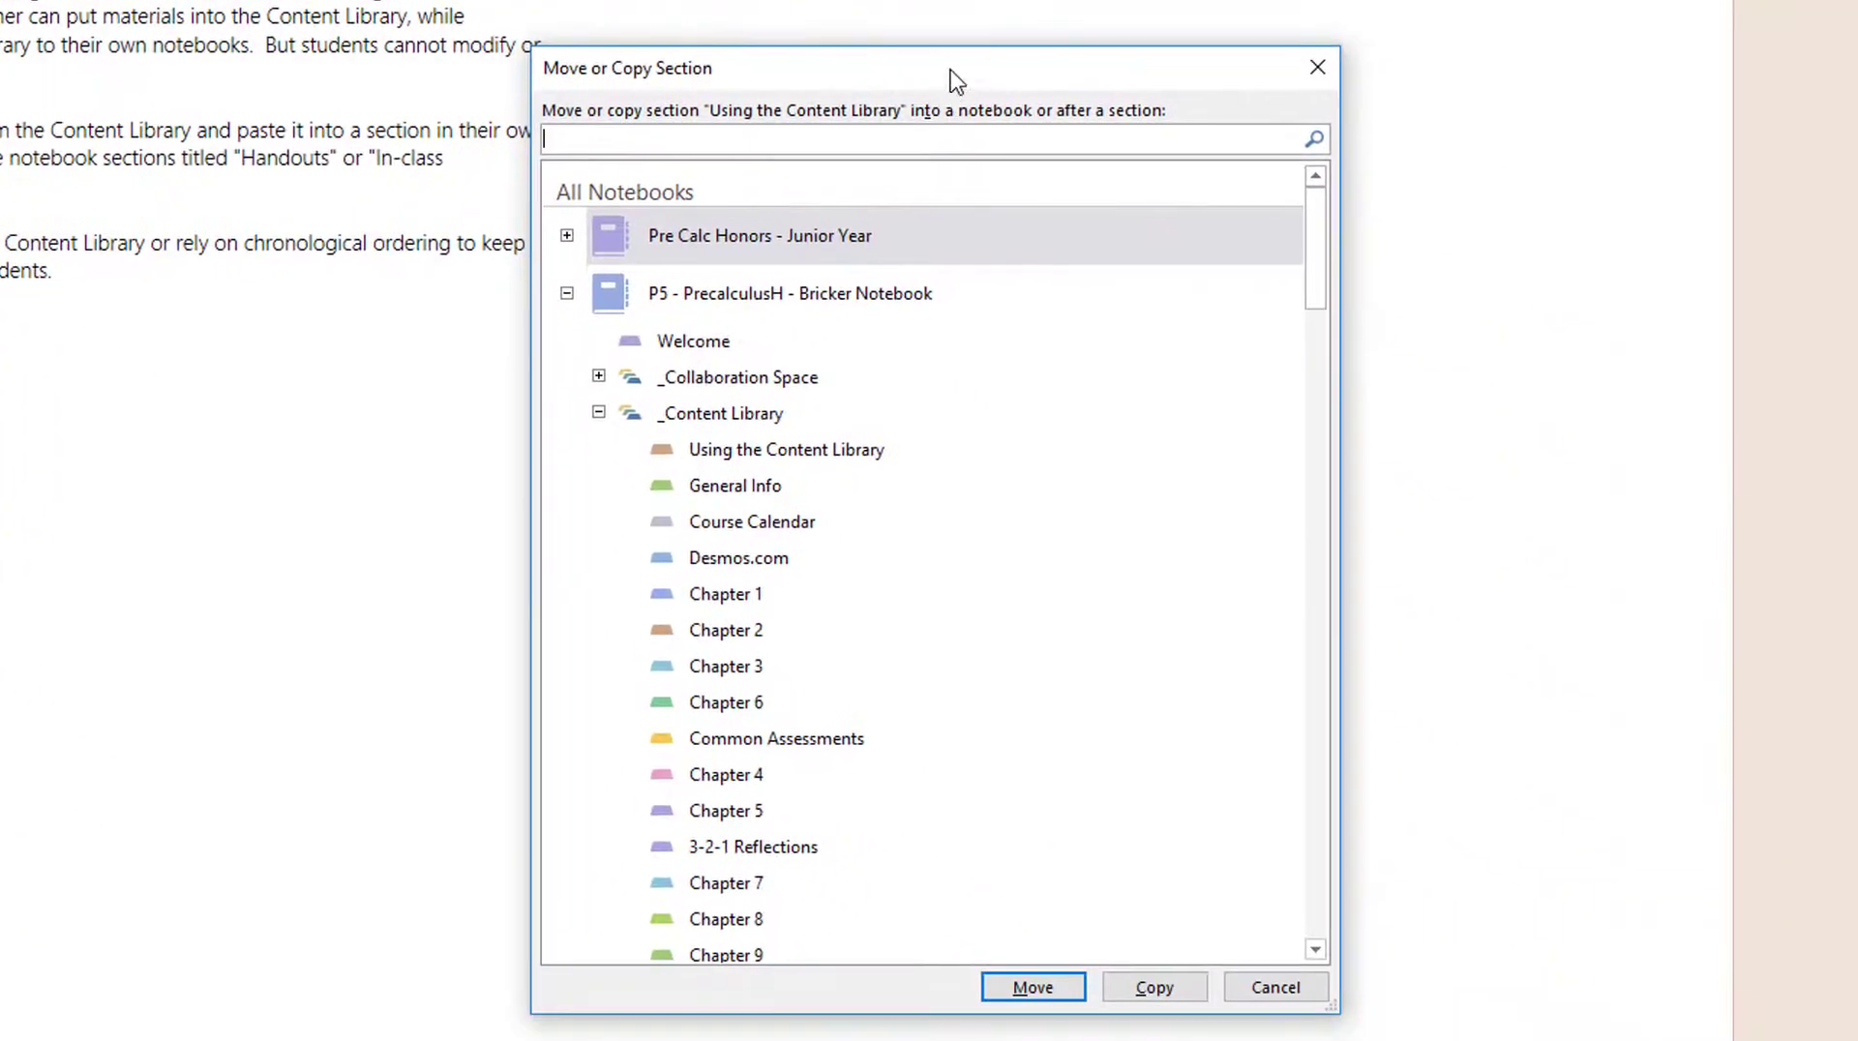
left_click_drag(956, 80, 1001, 0)
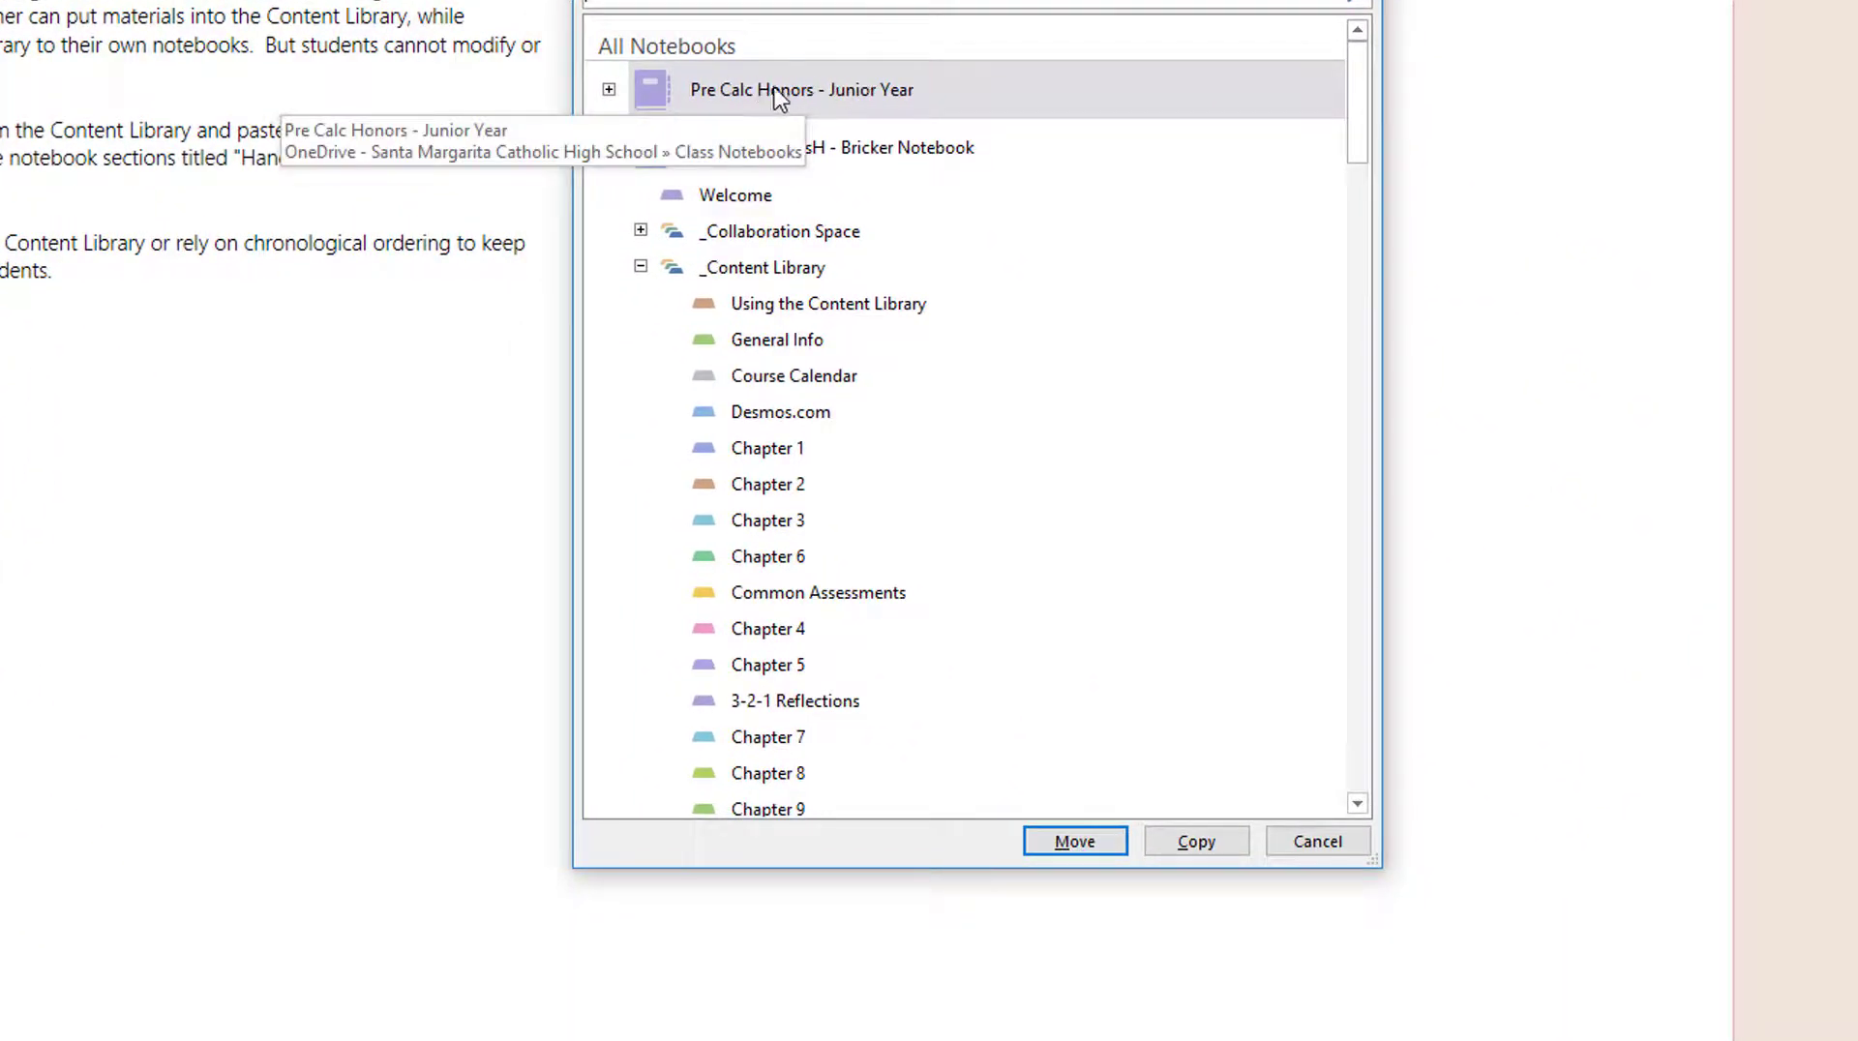
left_click(610, 90)
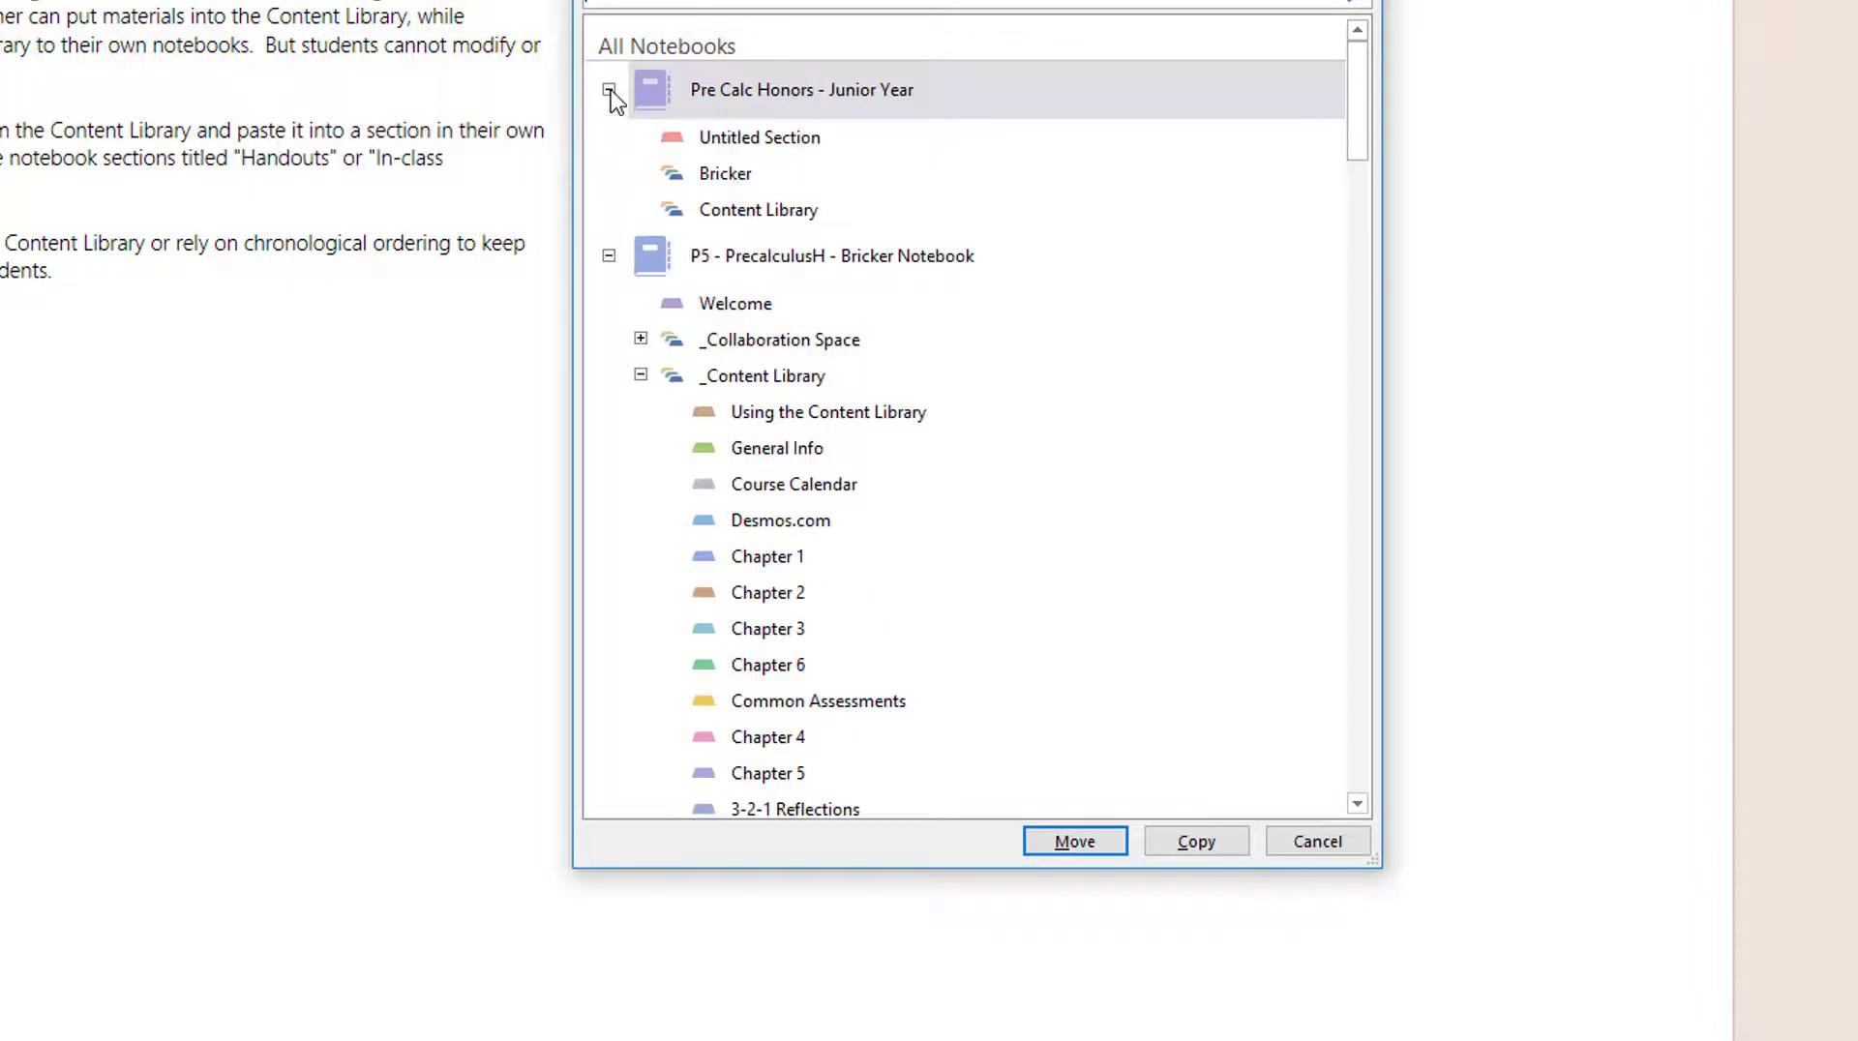
left_click(756, 215)
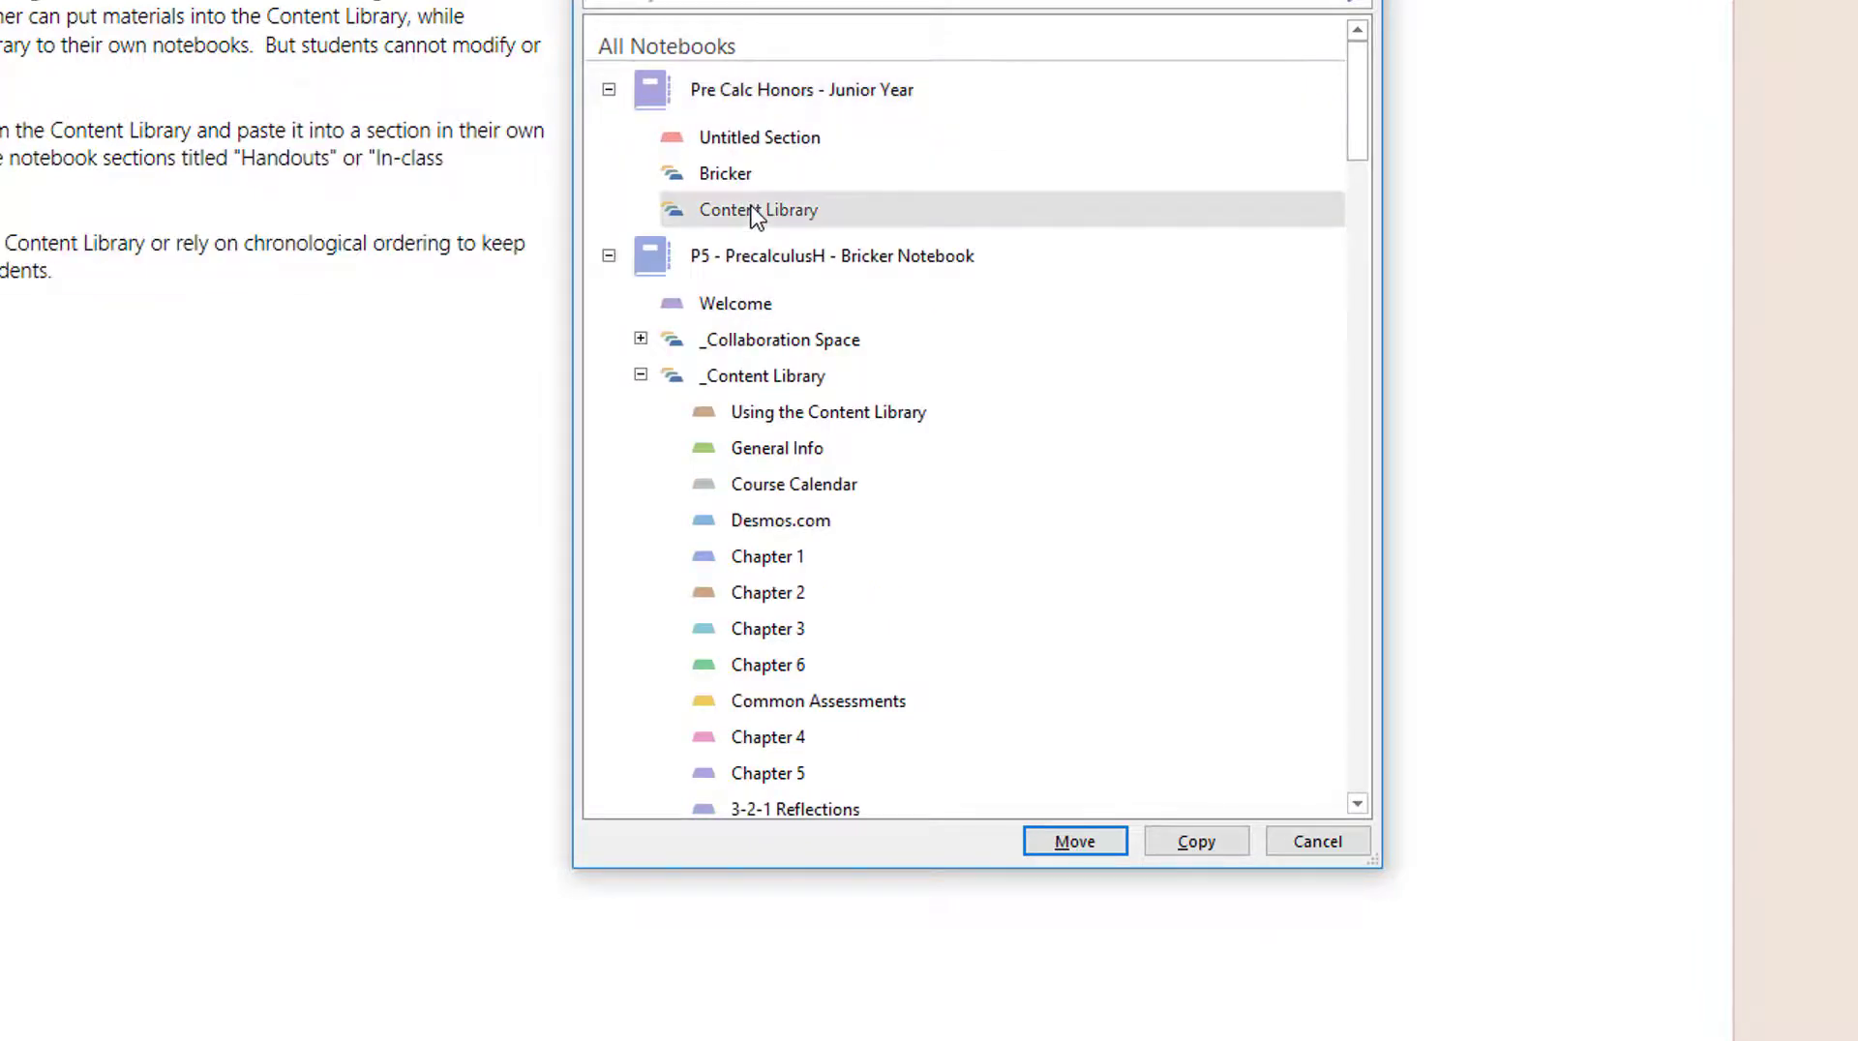
left_click(1197, 843)
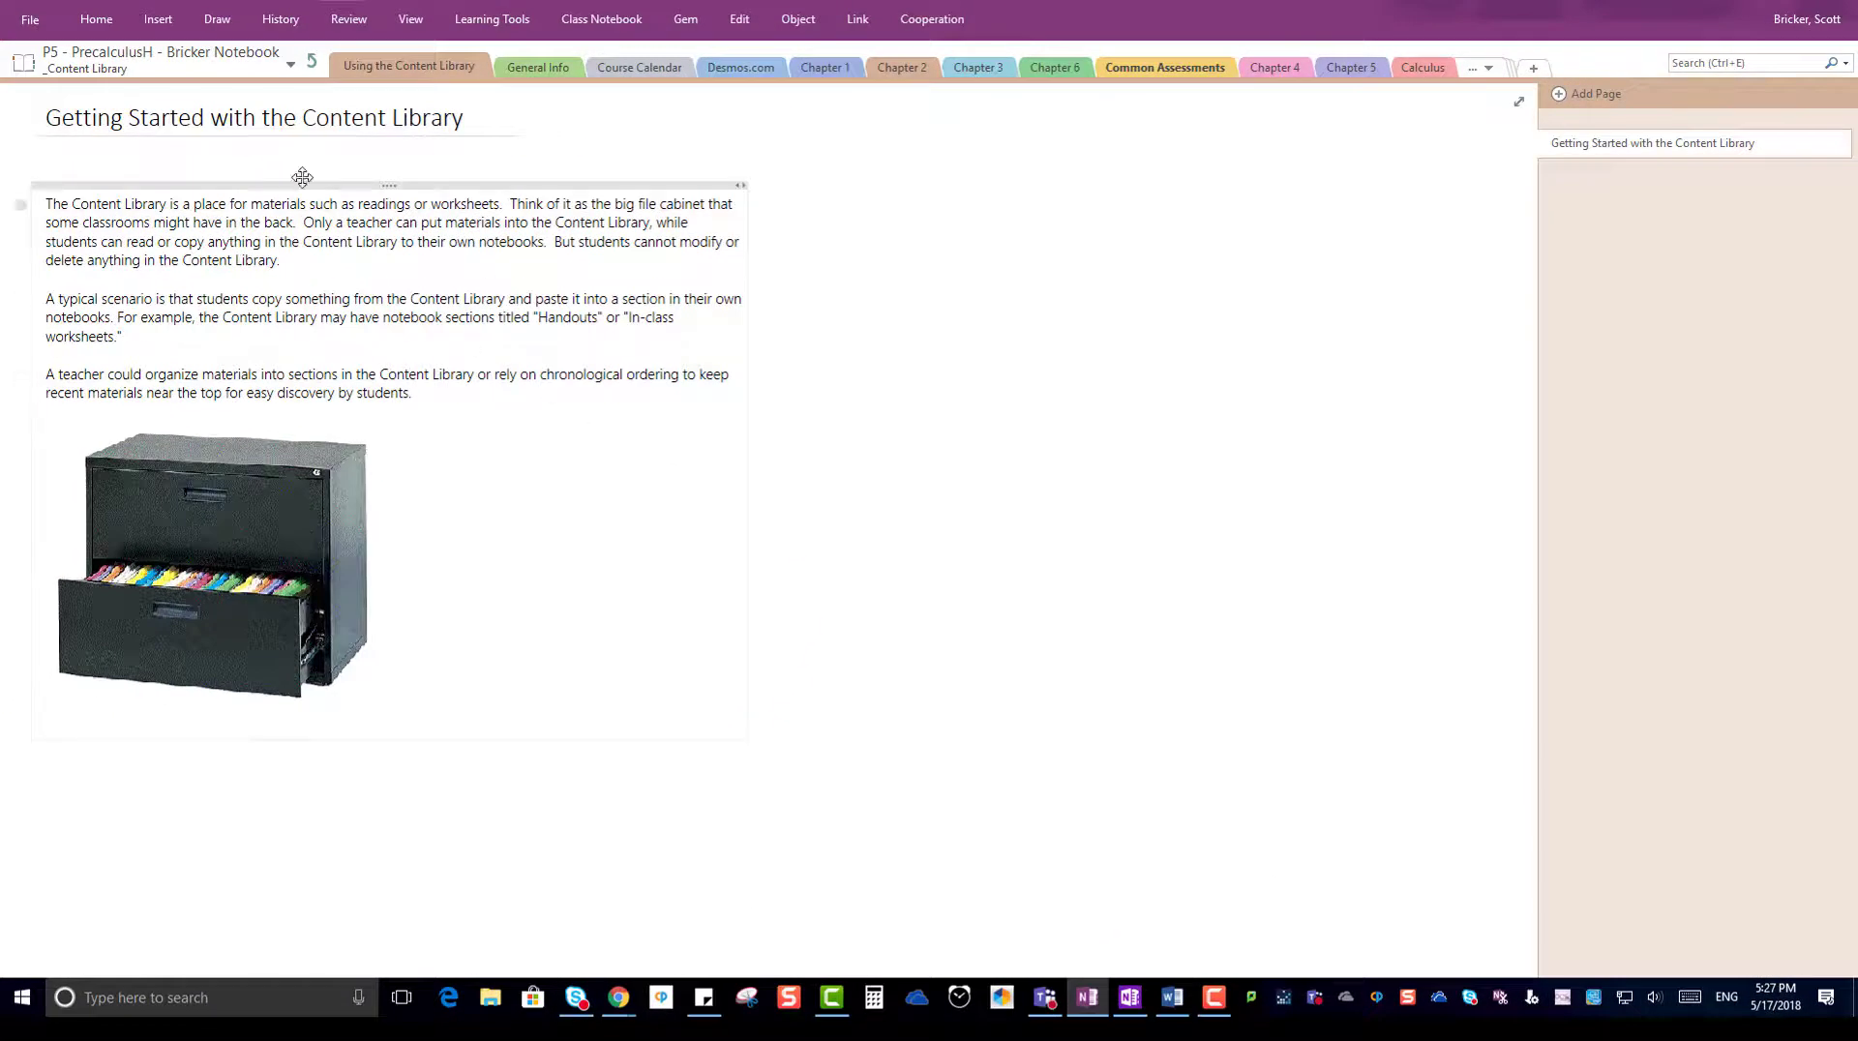
- Return to the Pre Calc Honors - Junior Year notebook and check the copied section in its Content Library group
left_click(254, 65)
left_click(154, 153)
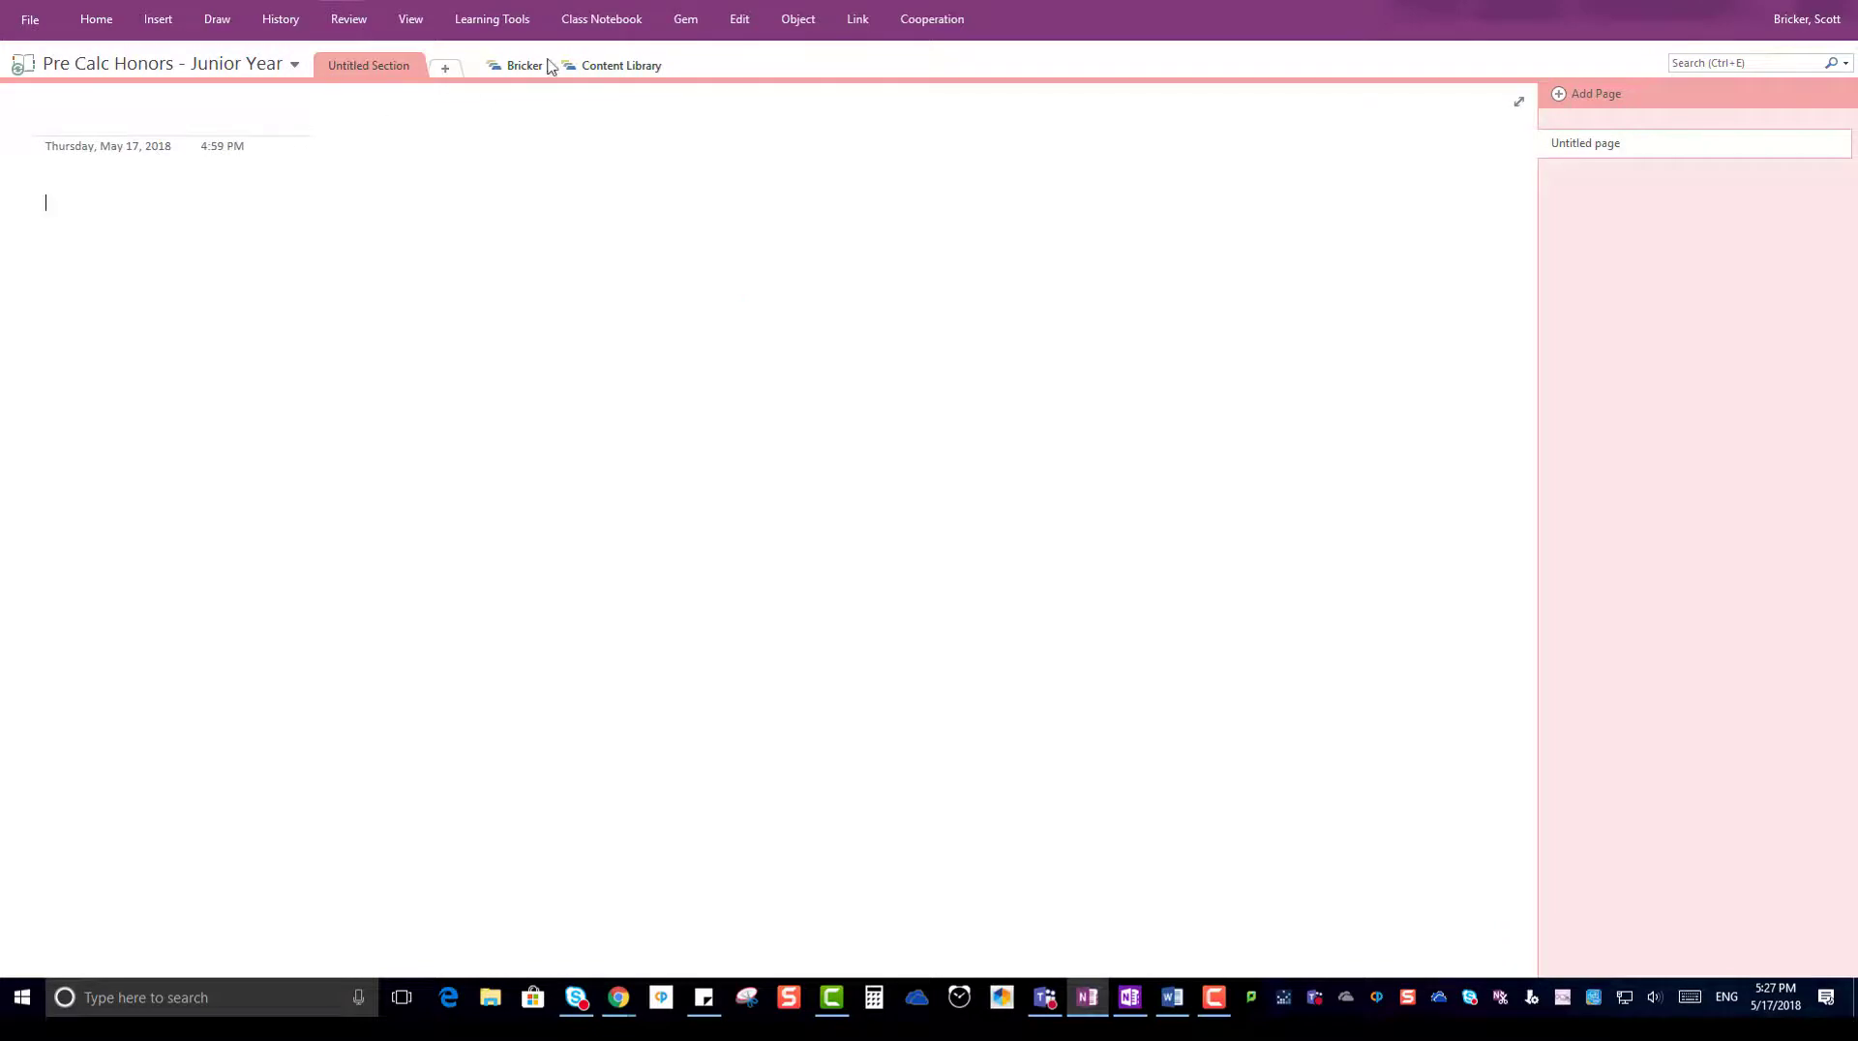
left_click(621, 65)
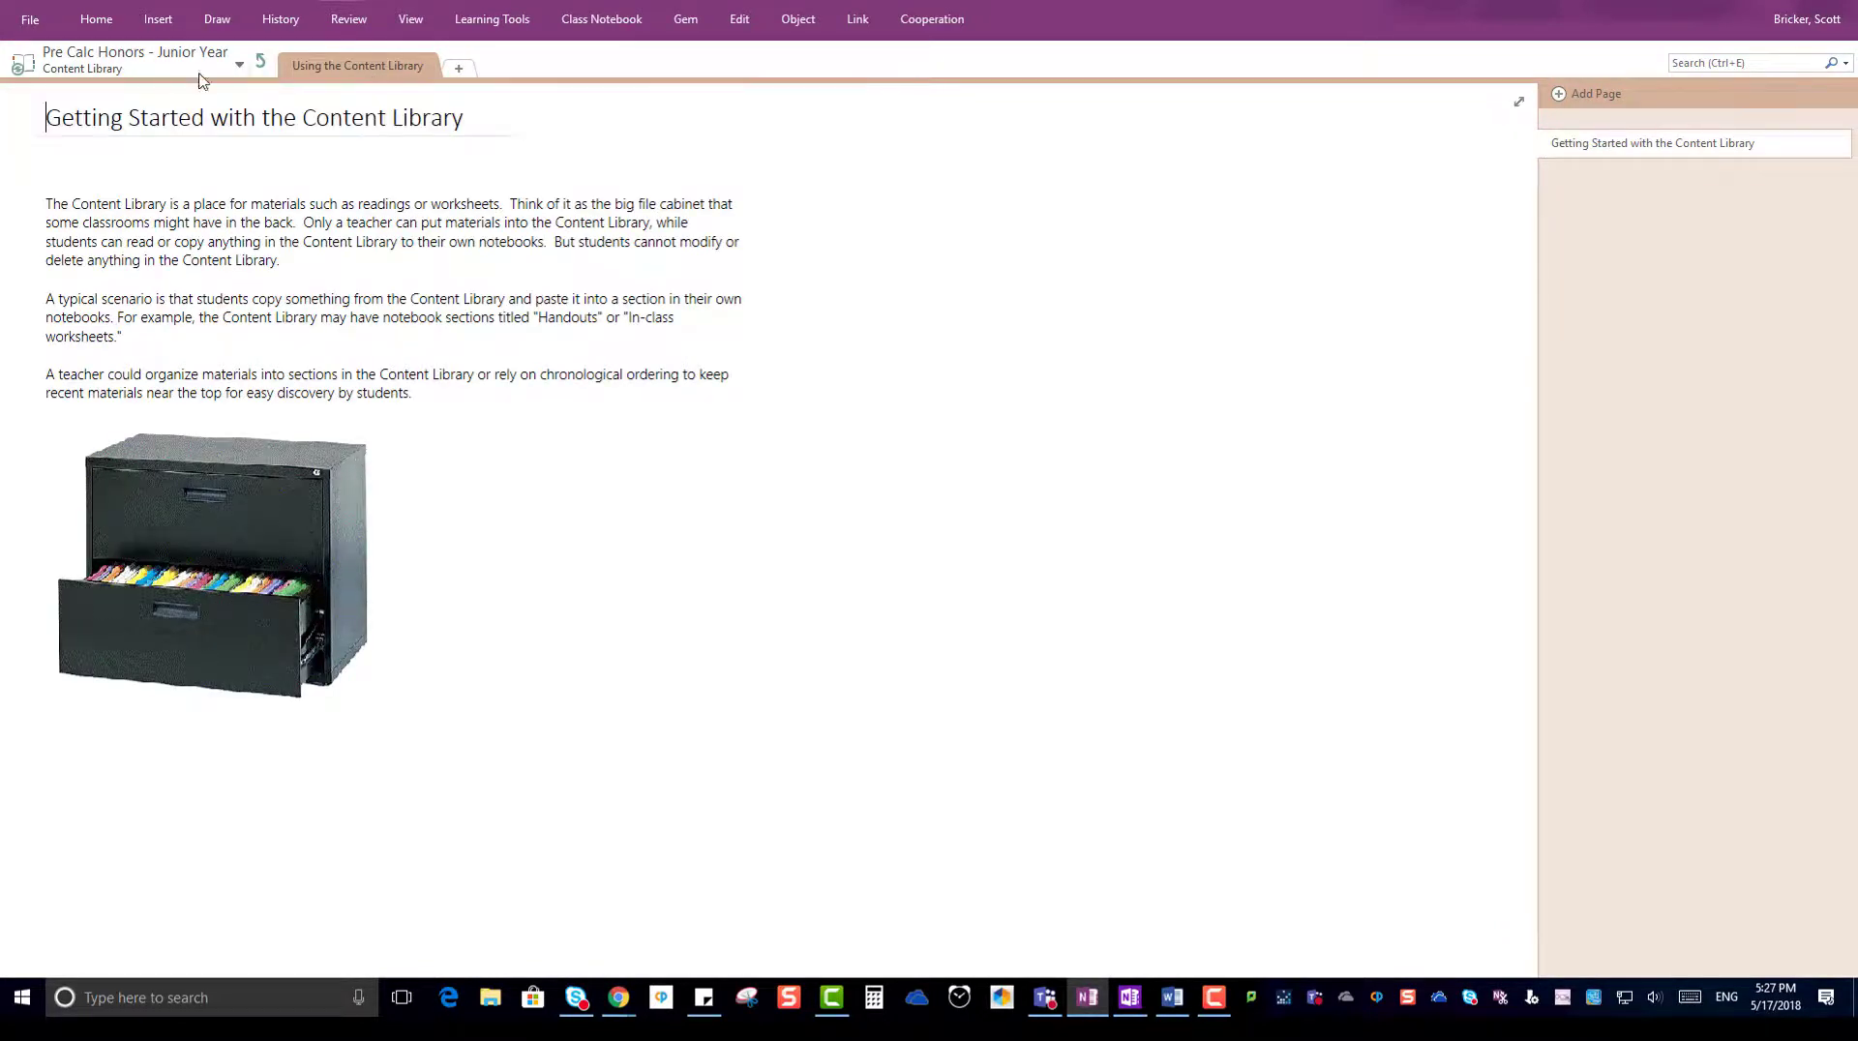
- Copy the General Info section from the P5 PrecalculusH class notebook into the Content Library group of the Pre Calc Honors - Junior Year notebook
left_click(135, 60)
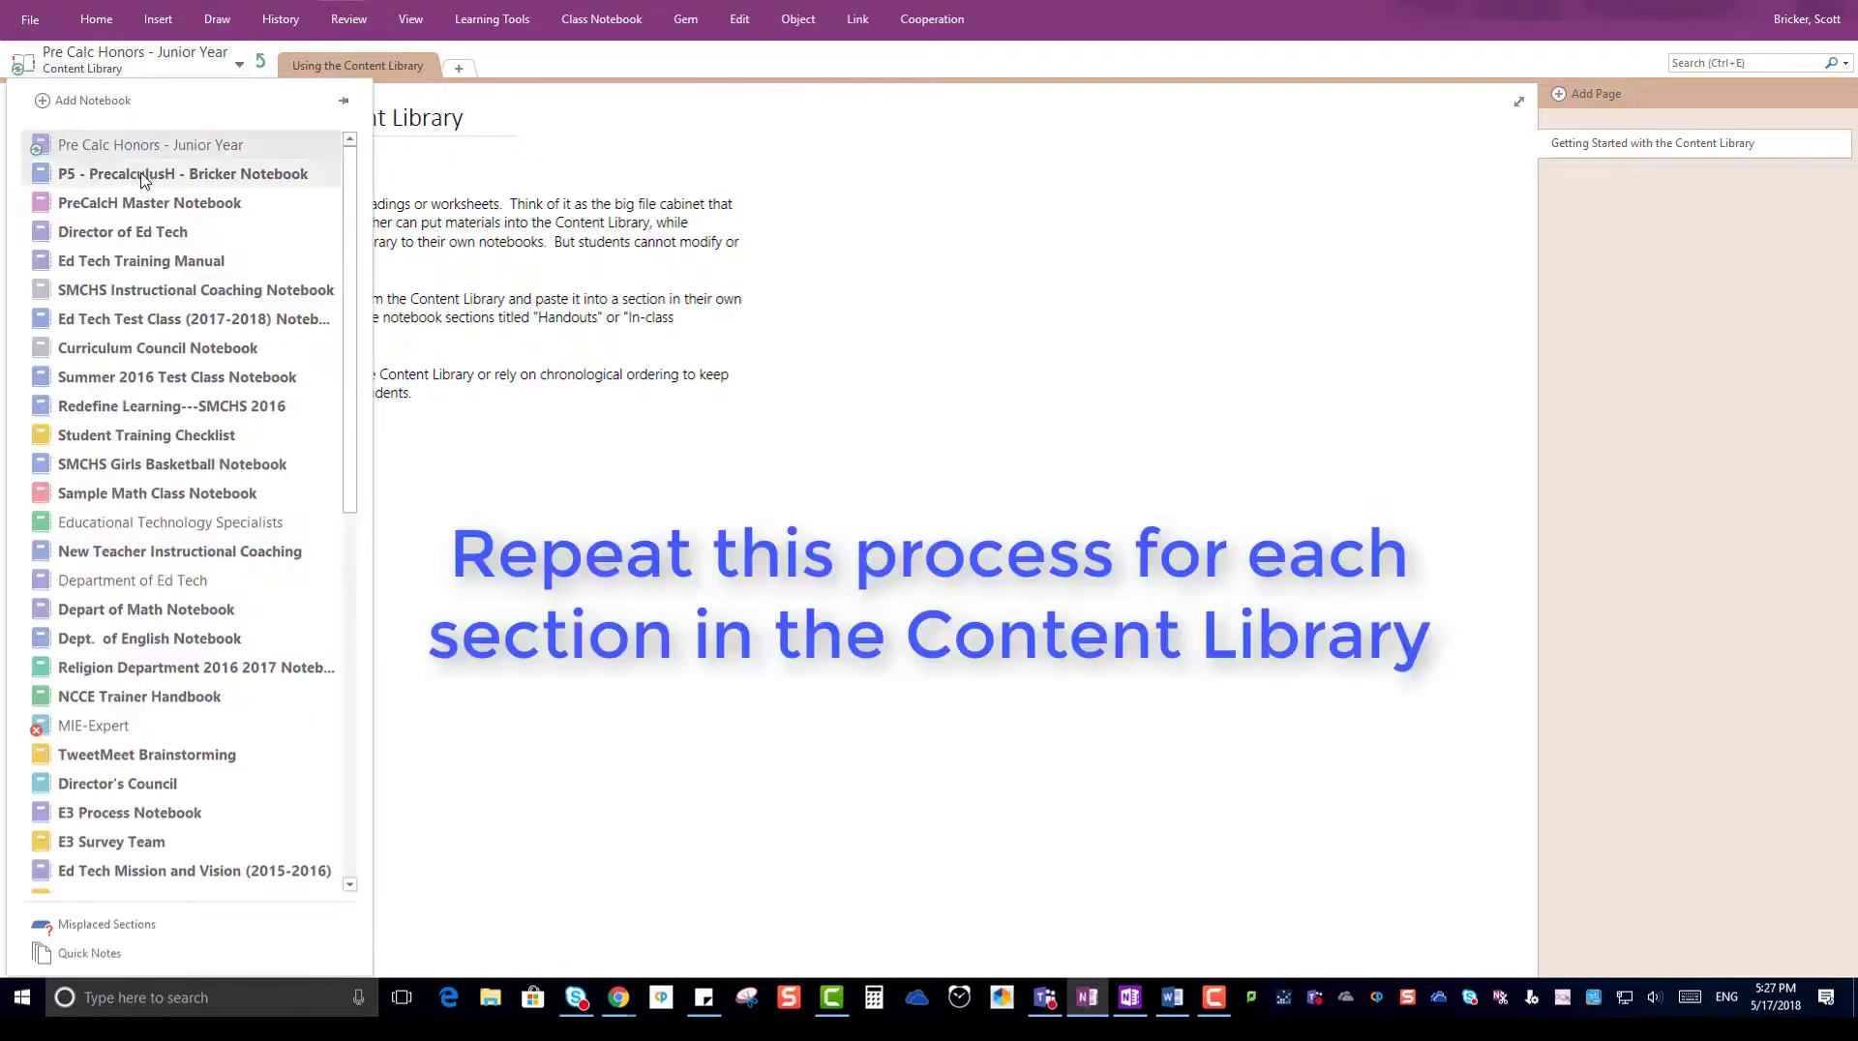
left_click(143, 175)
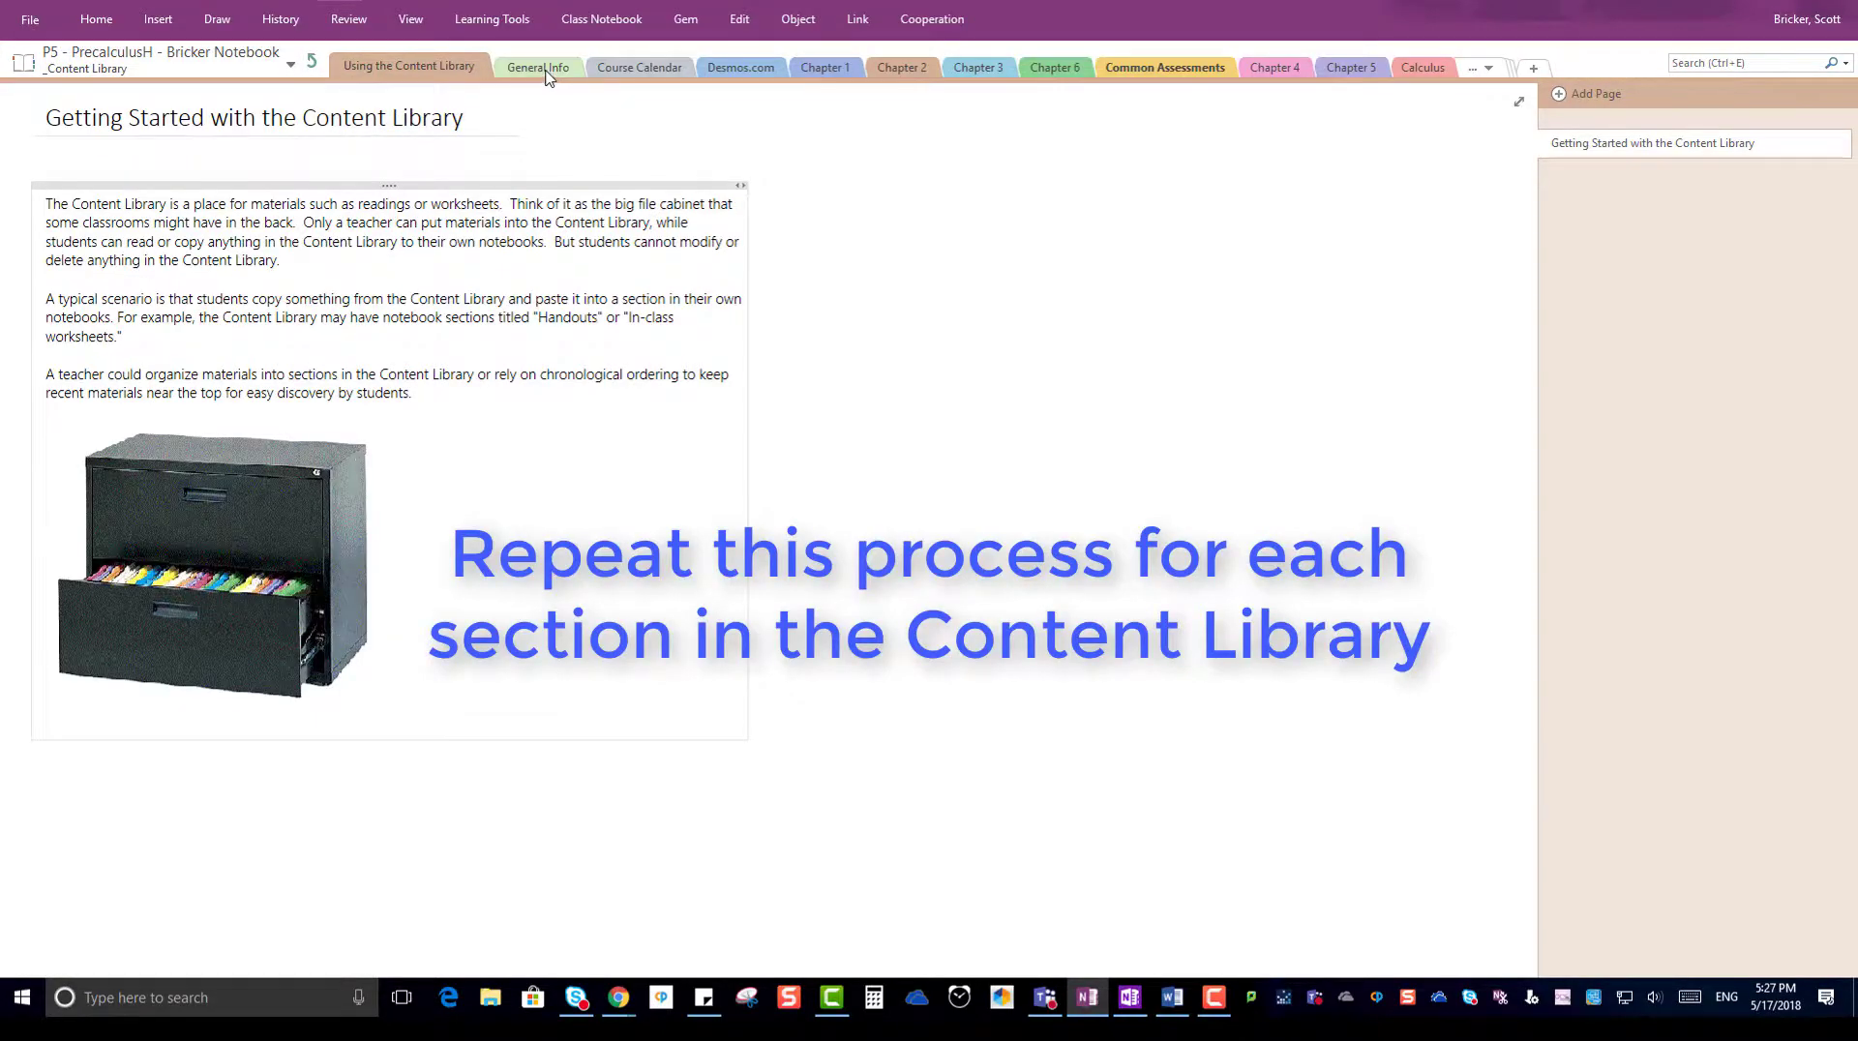
left_click(550, 74)
right_click(544, 71)
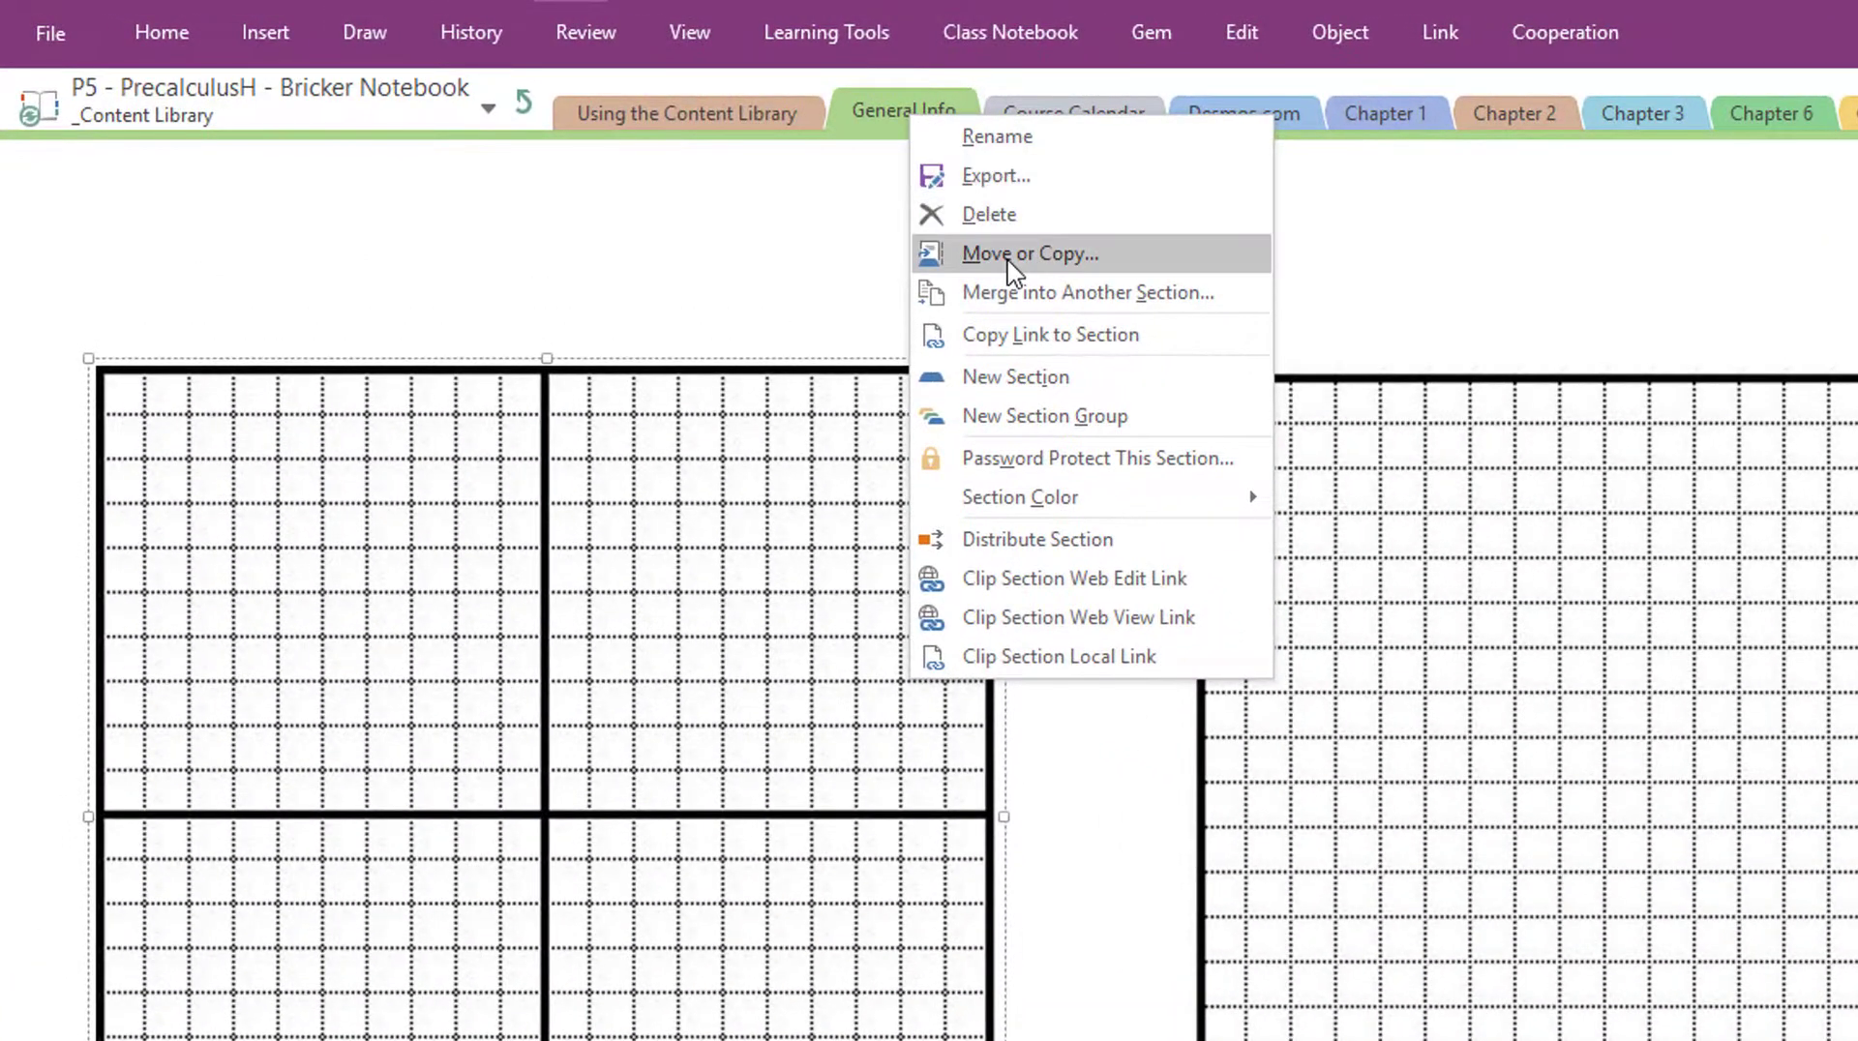
left_click(1009, 261)
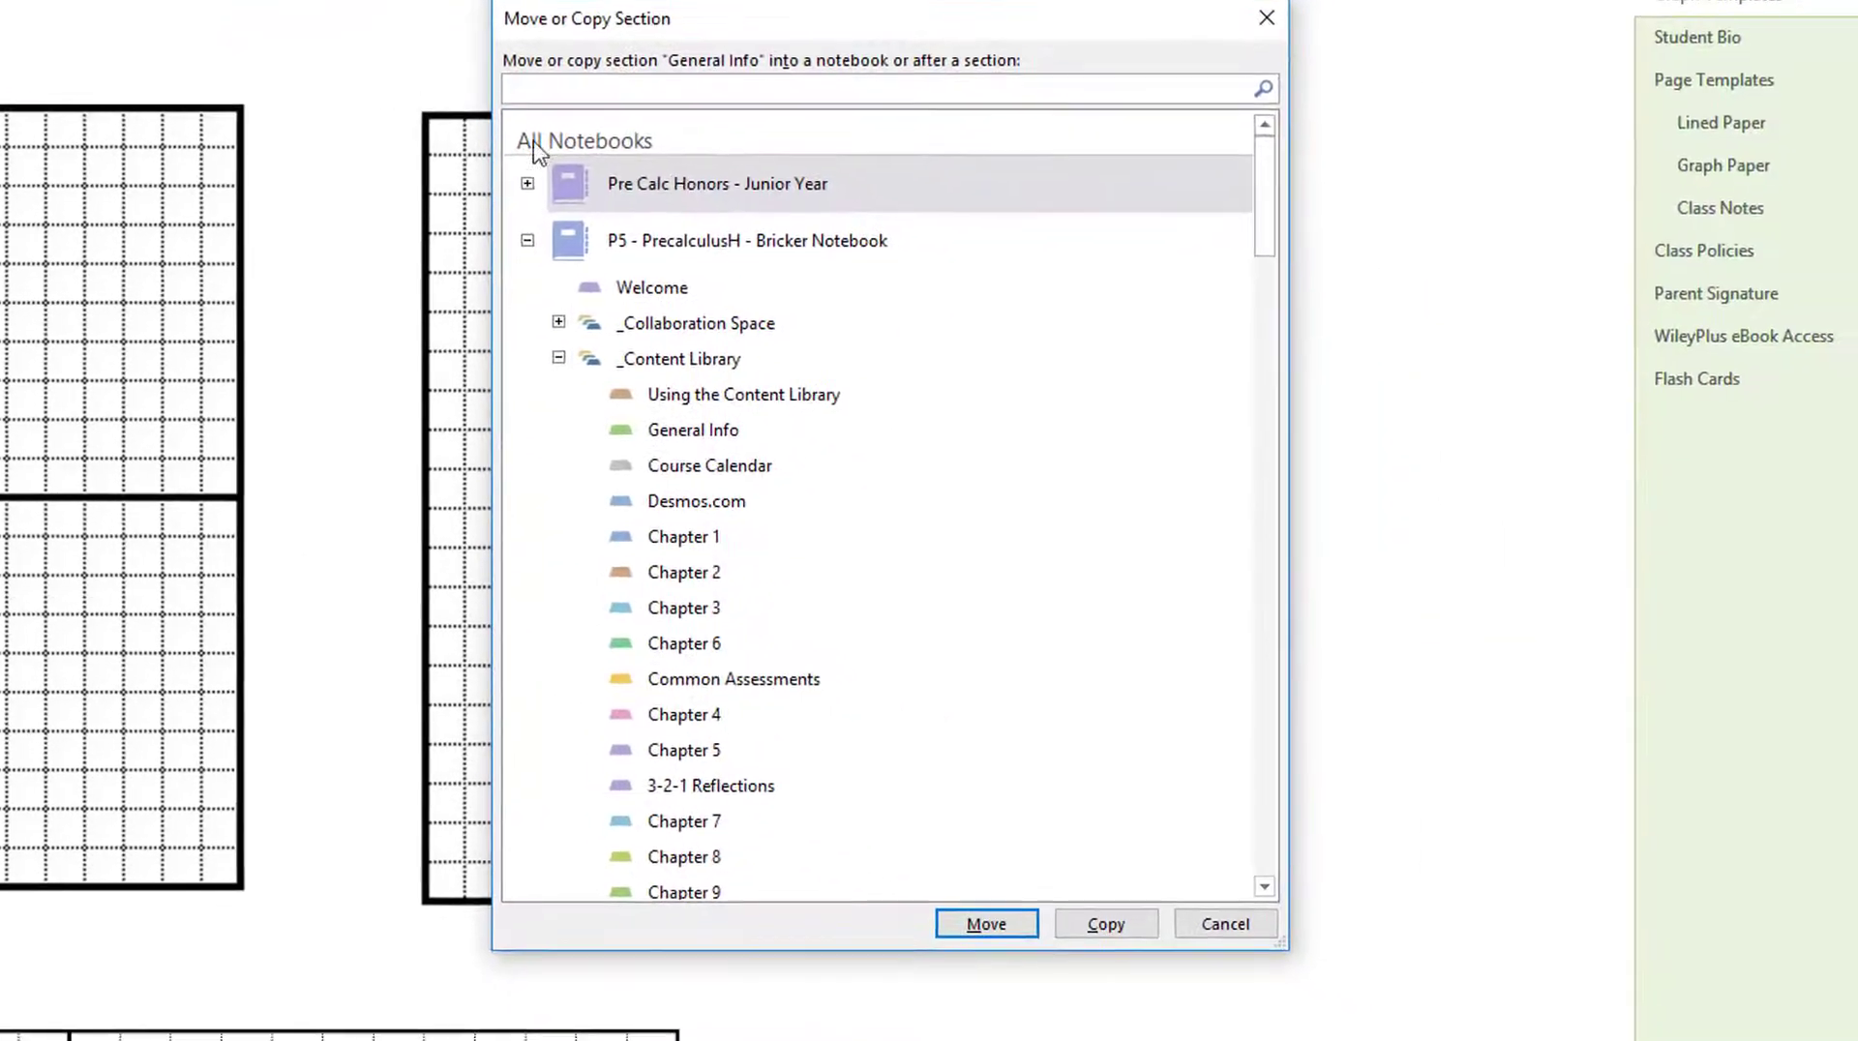
left_click(527, 183)
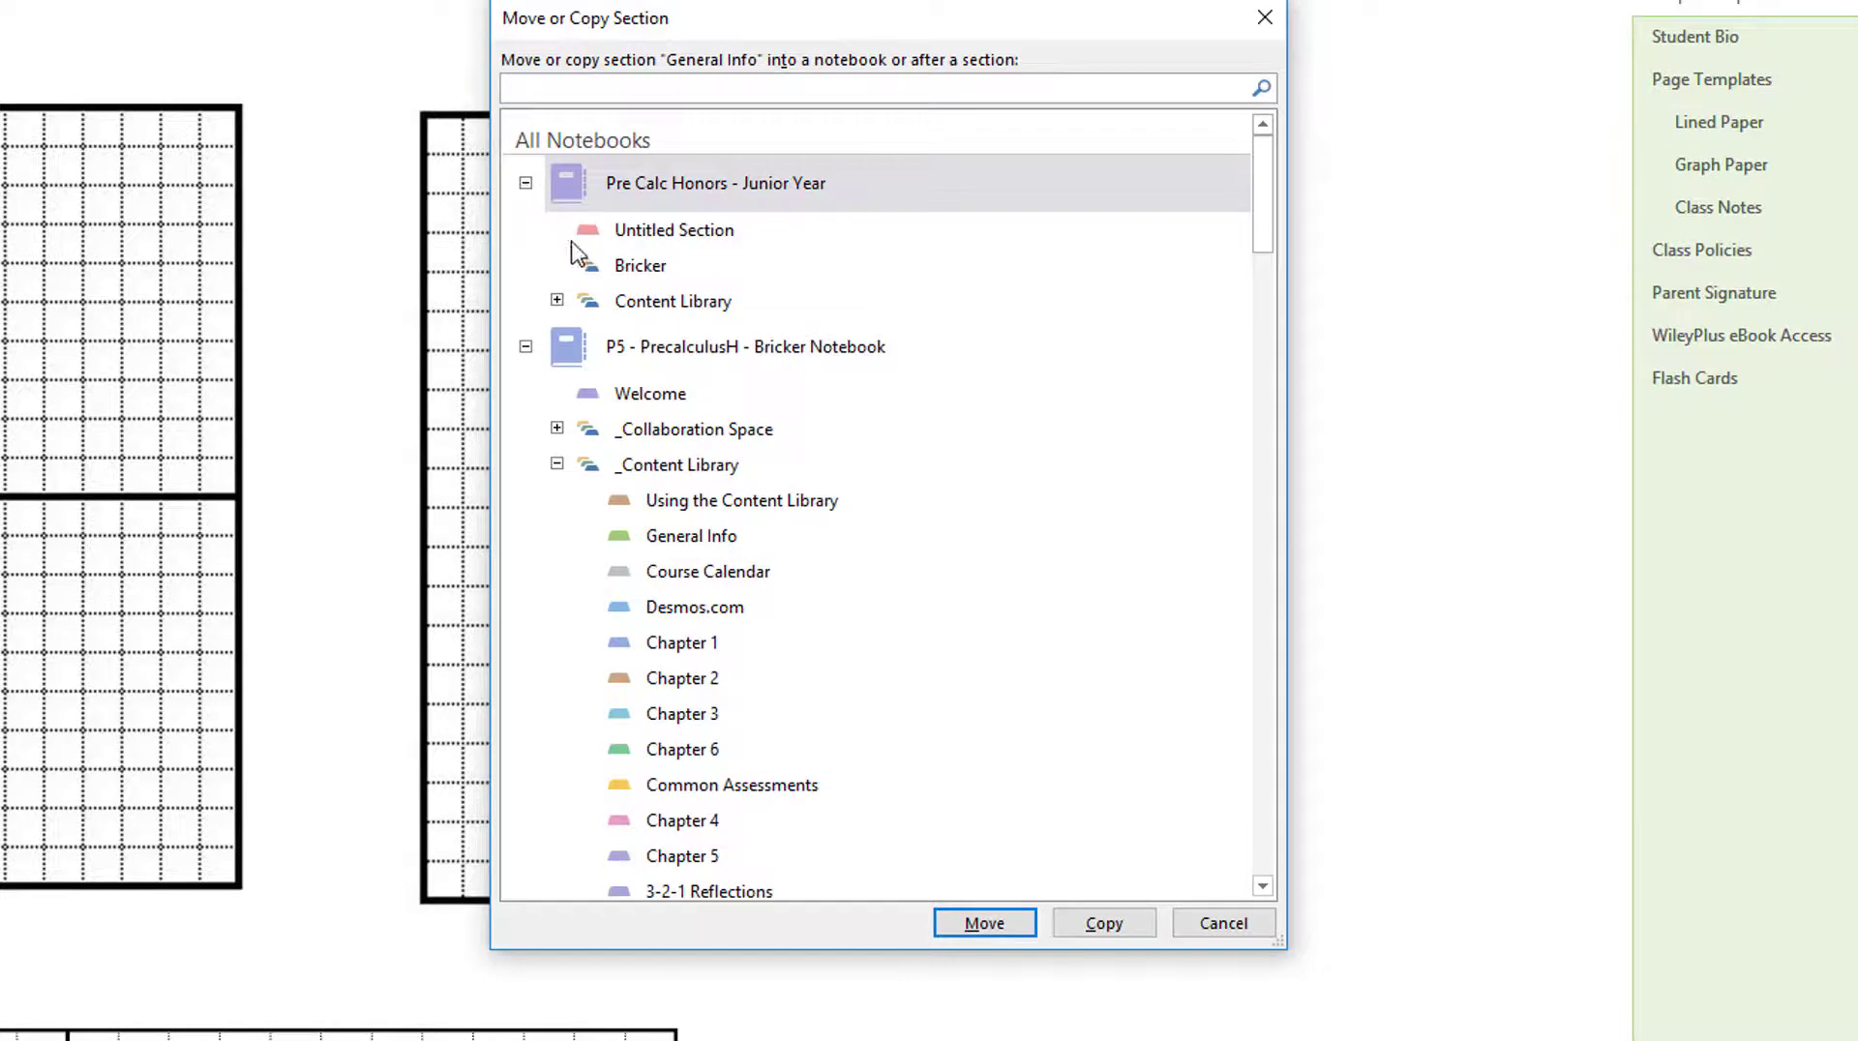
left_click(675, 312)
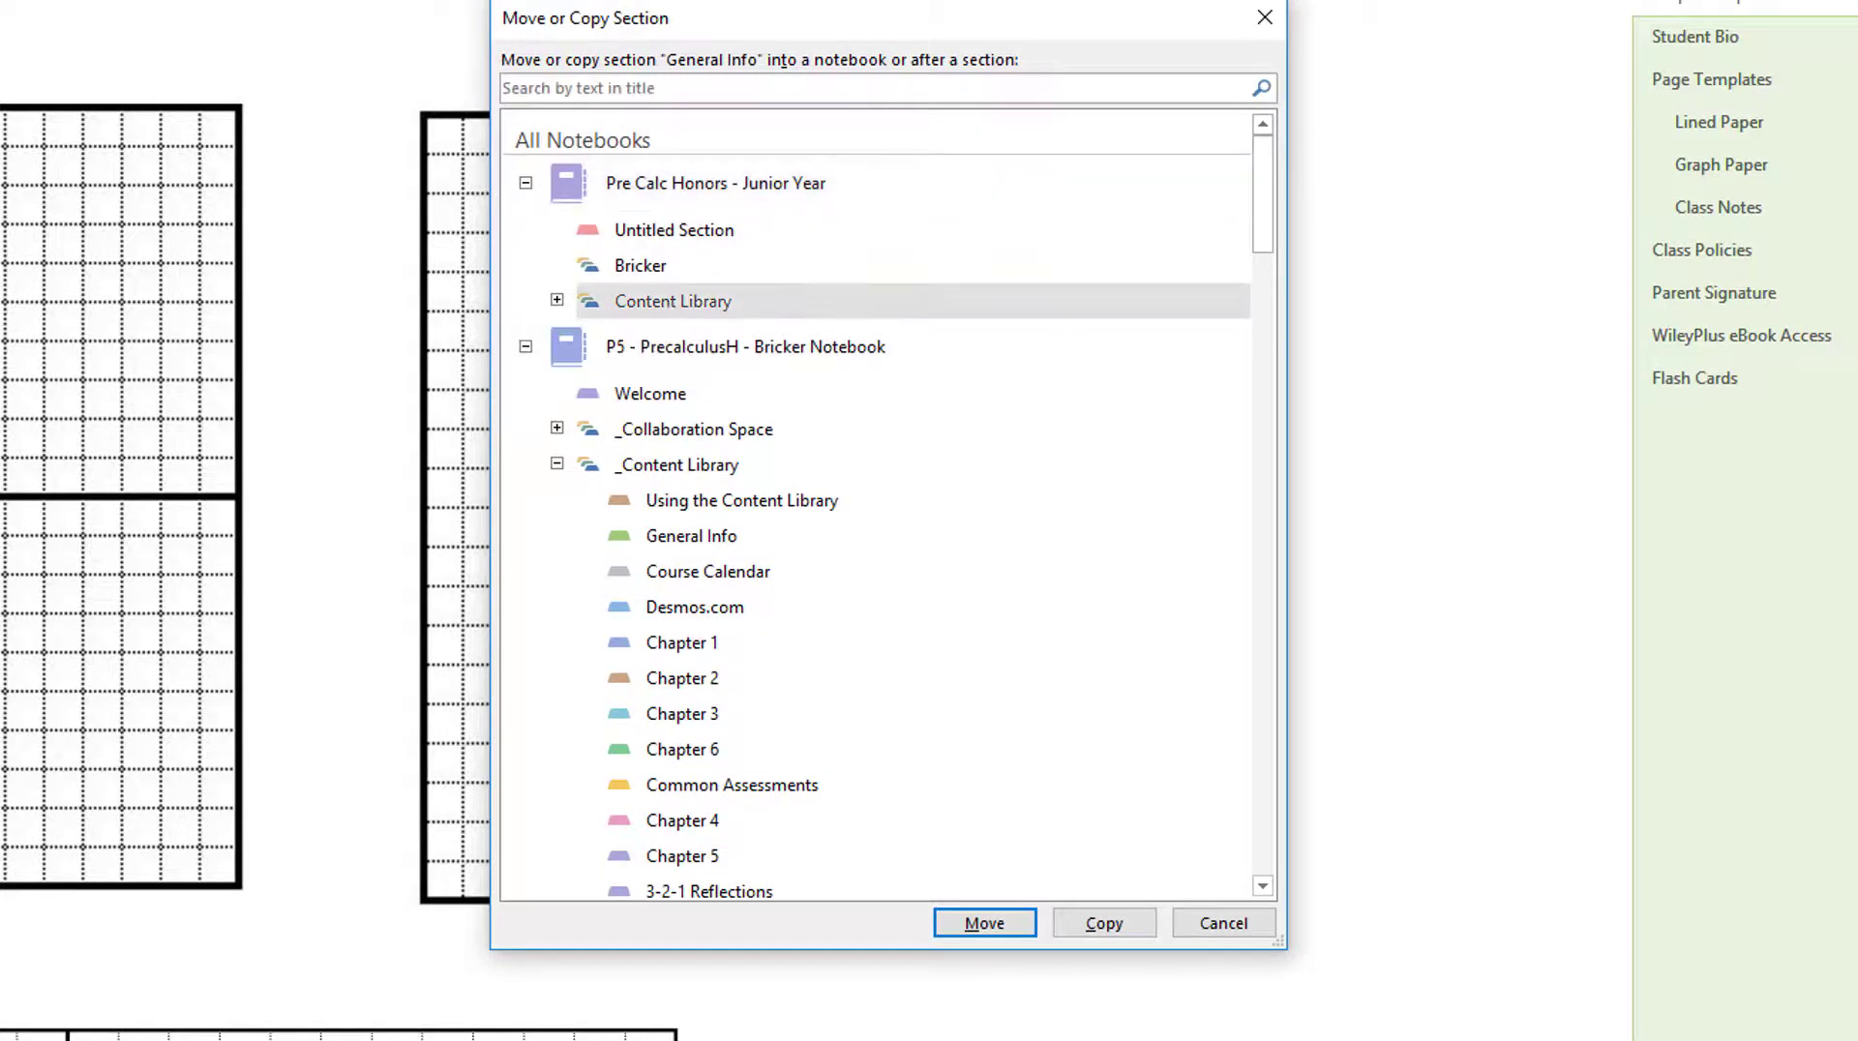
left_click(1104, 924)
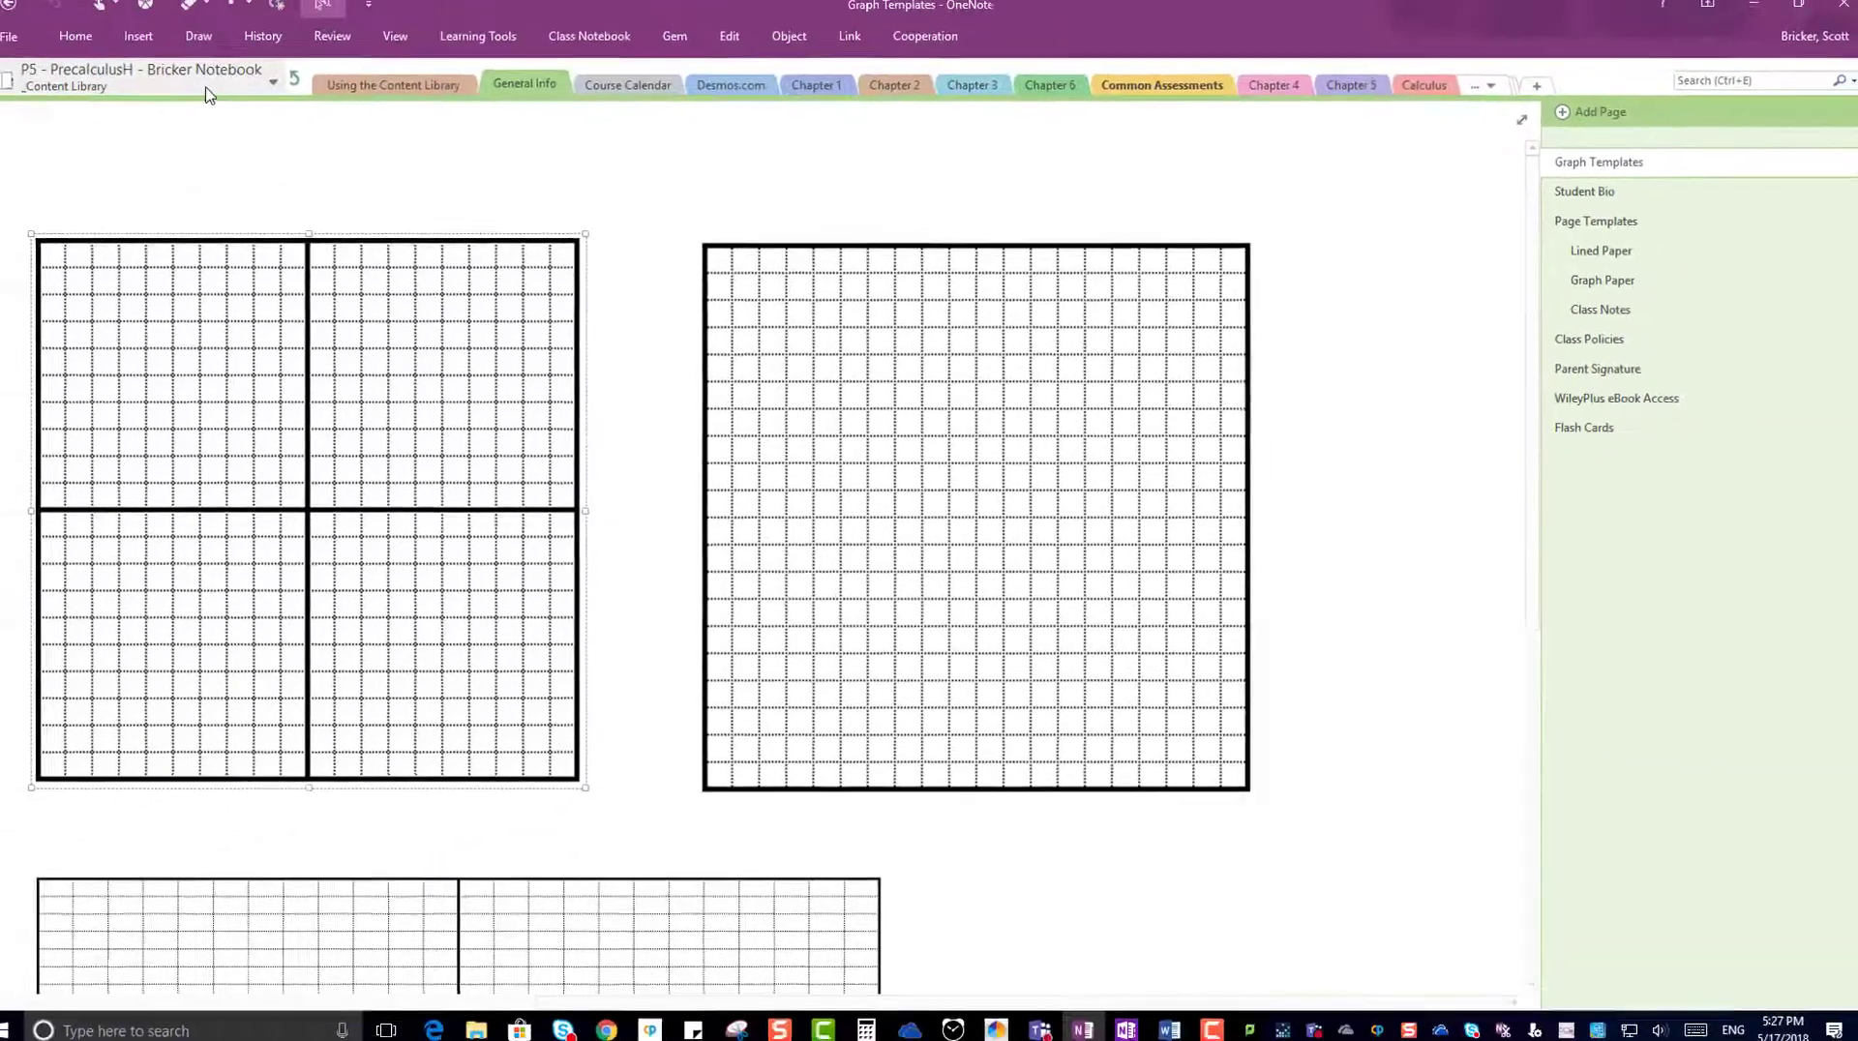
- Return to the Pre Calc Honors - Junior Year notebook, check its Content Library sections and go up to the notebook's top level
left_click(206, 94)
left_click(155, 172)
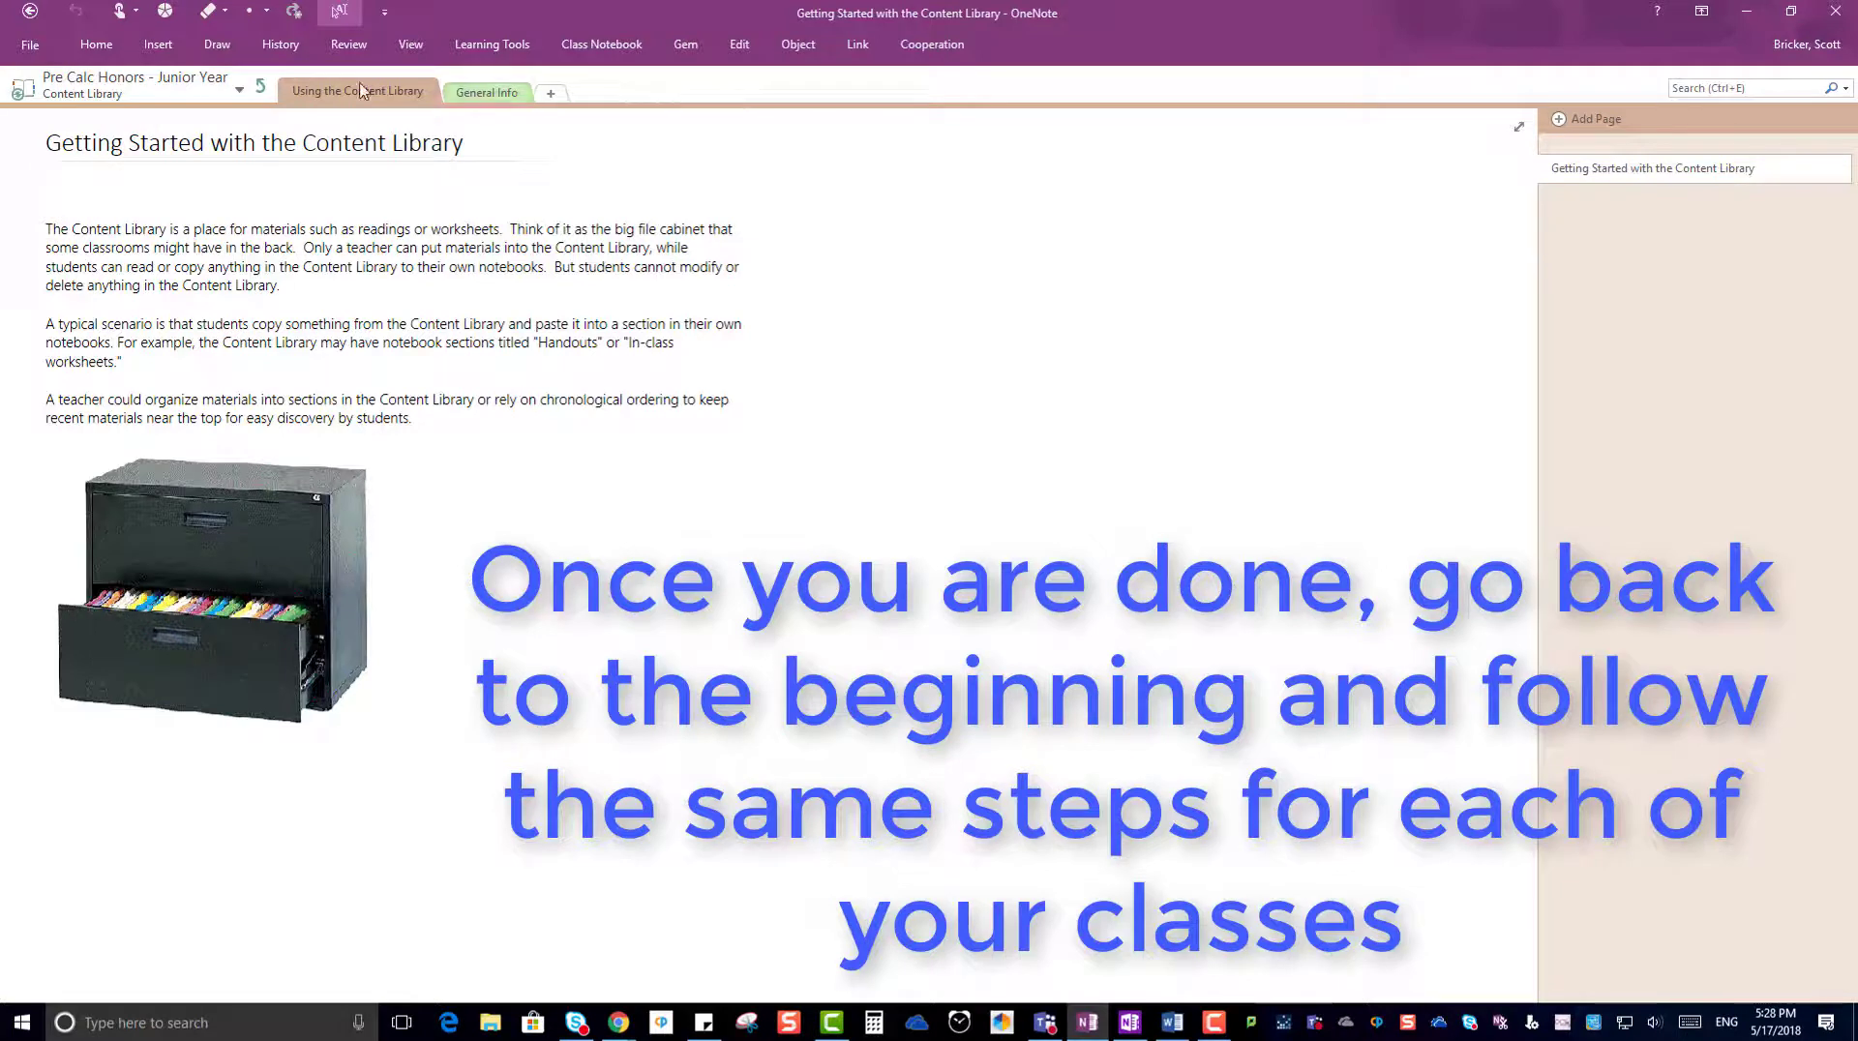
left_click(259, 88)
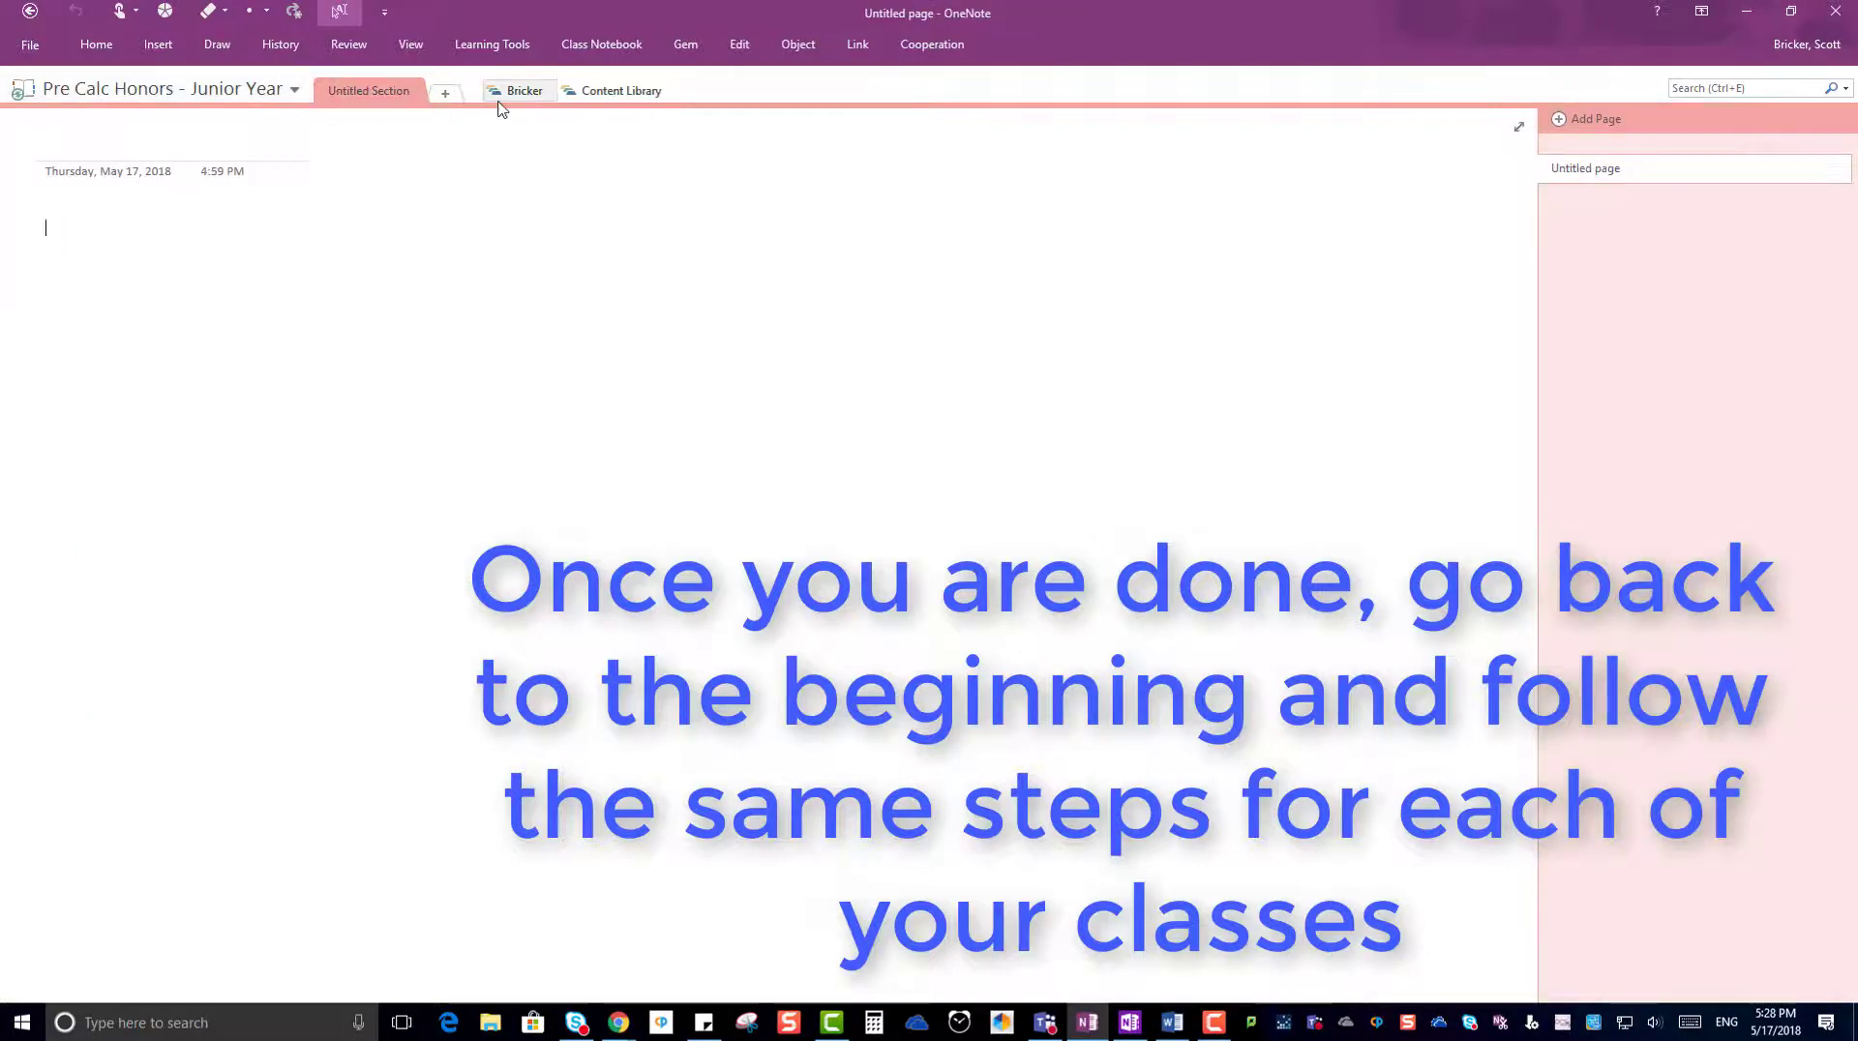